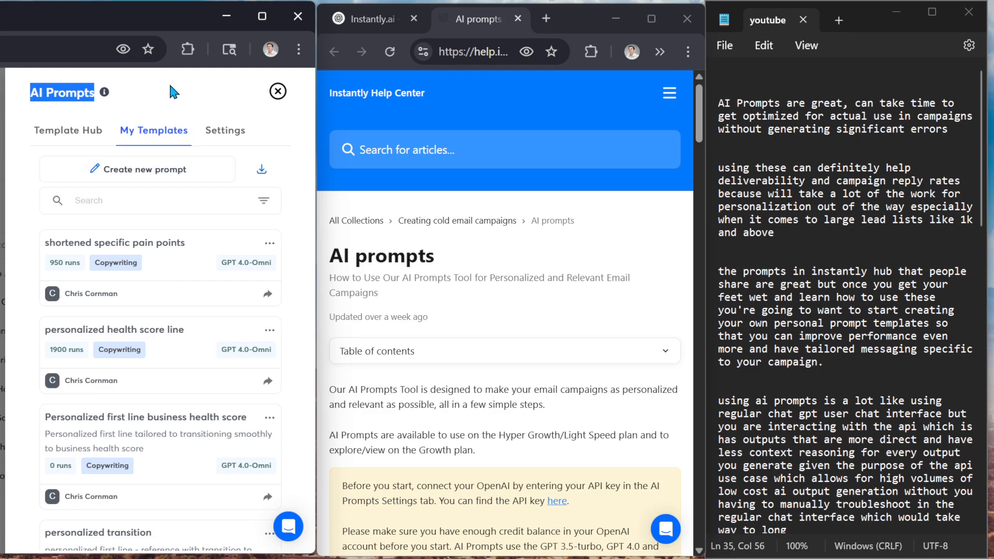
Browse the shared prompts in the Template Hub and check which sorting options are offered
click(119, 90)
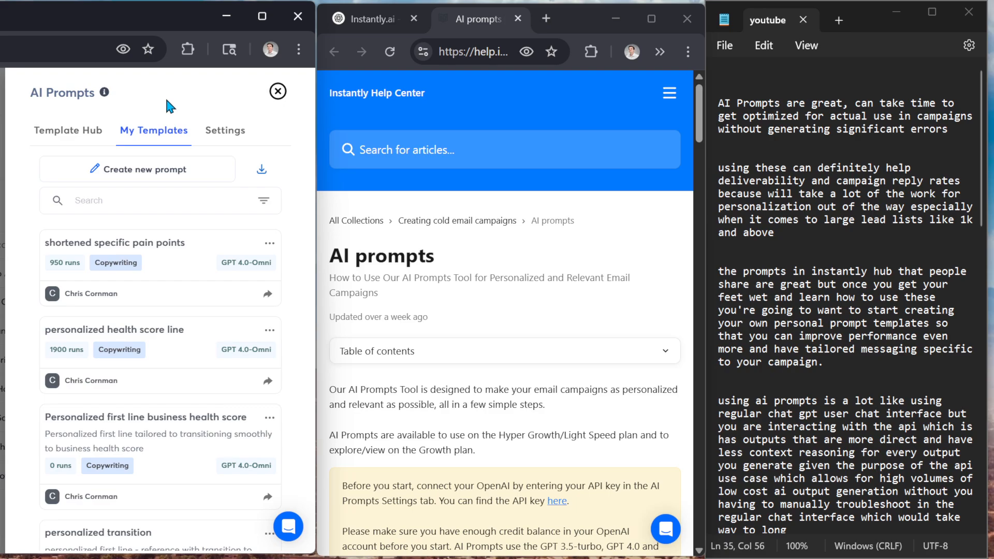
click(70, 135)
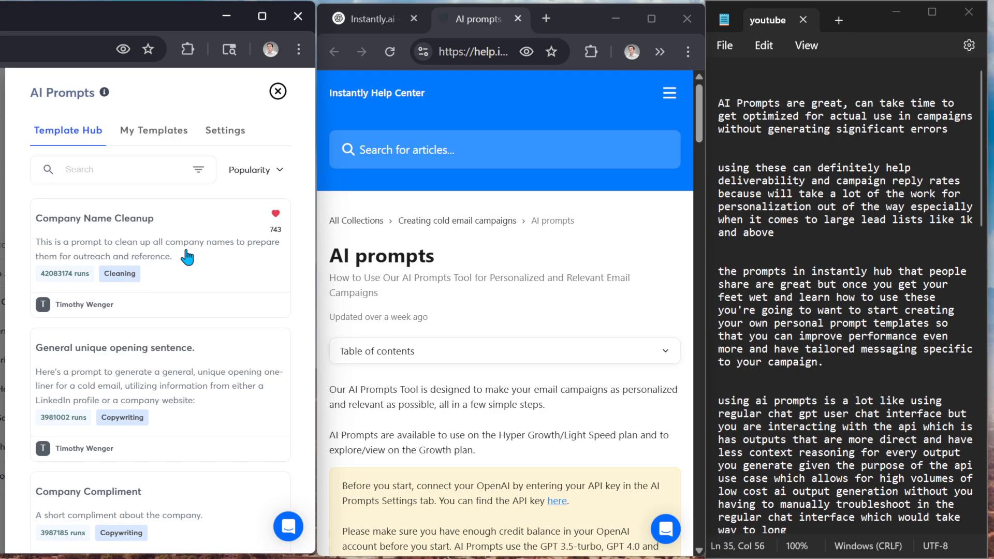
click(258, 175)
click(137, 142)
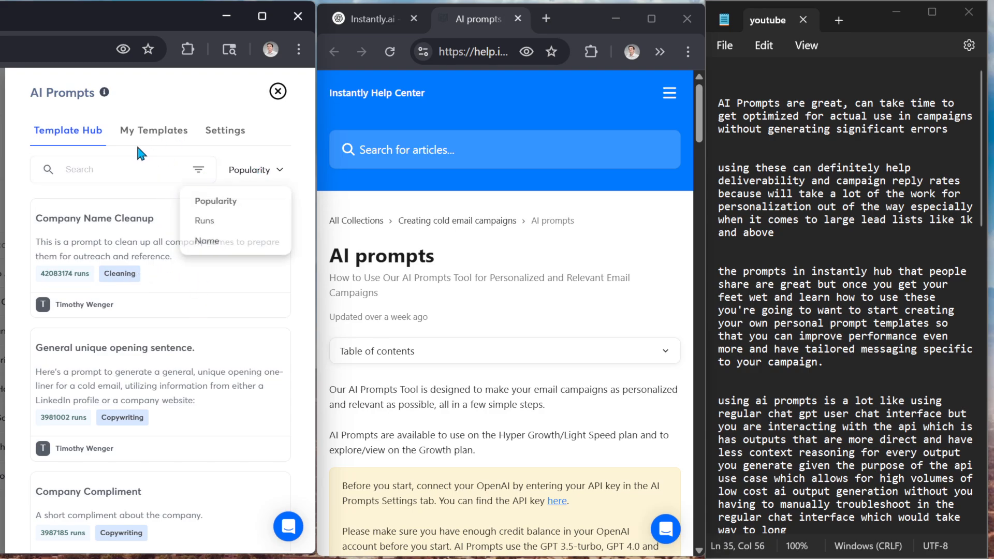
scroll(124, 285, down, 5)
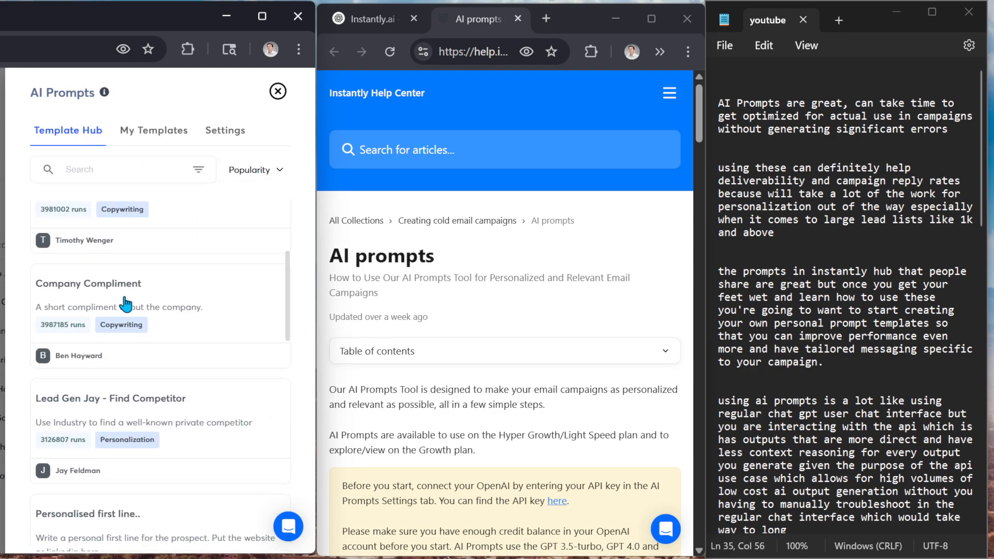
scroll(150, 367, up, 5)
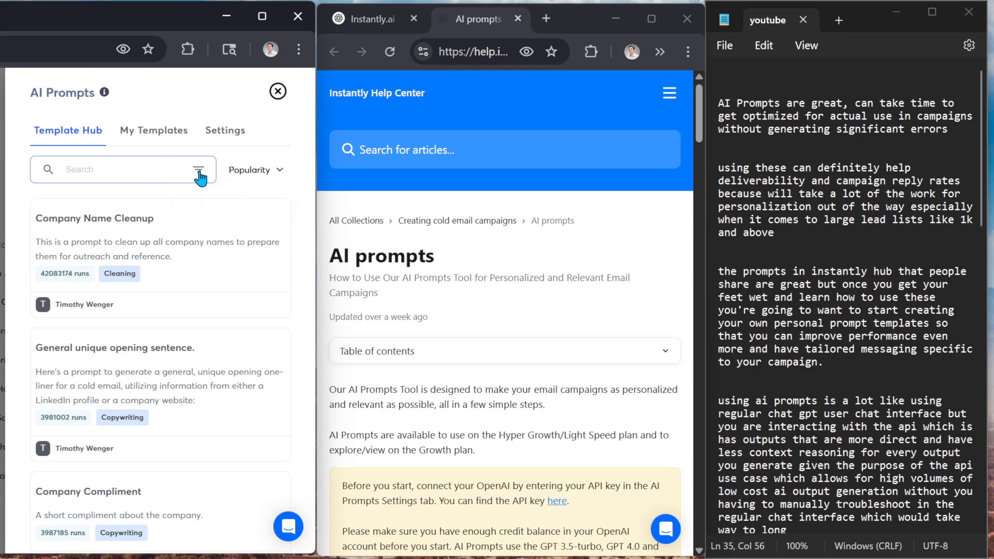
mouse_move(234, 170)
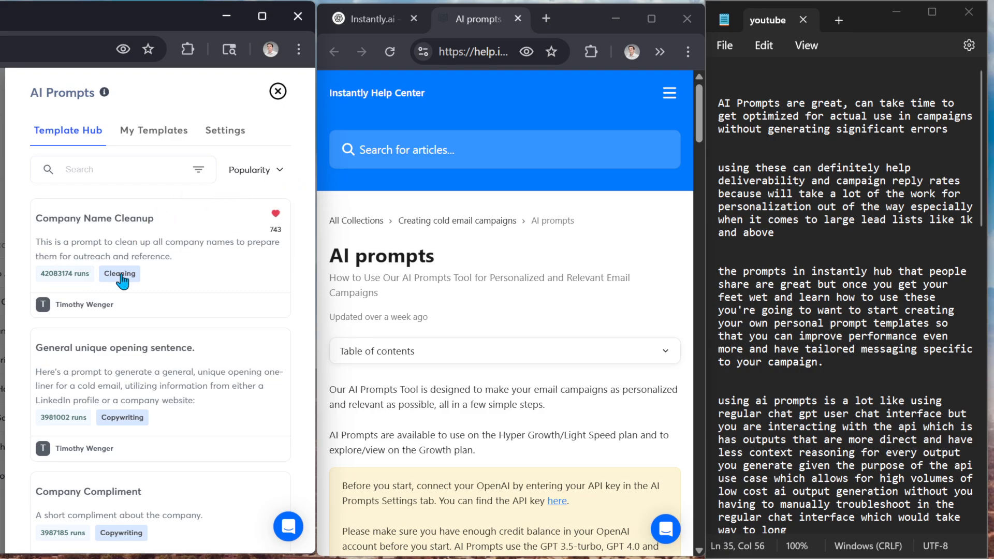
scroll(129, 311, down, 2)
scroll(130, 333, down, 5)
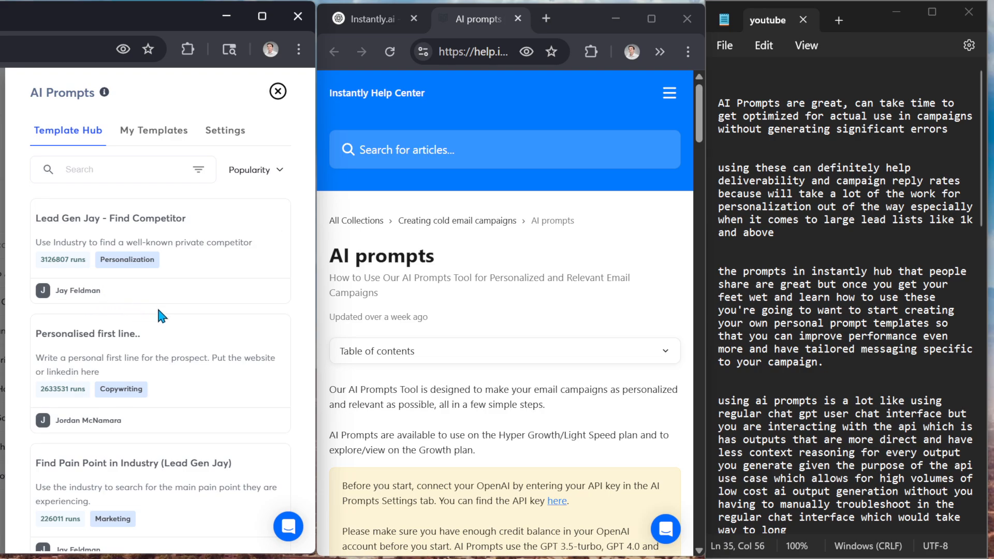
scroll(160, 321, up, 8)
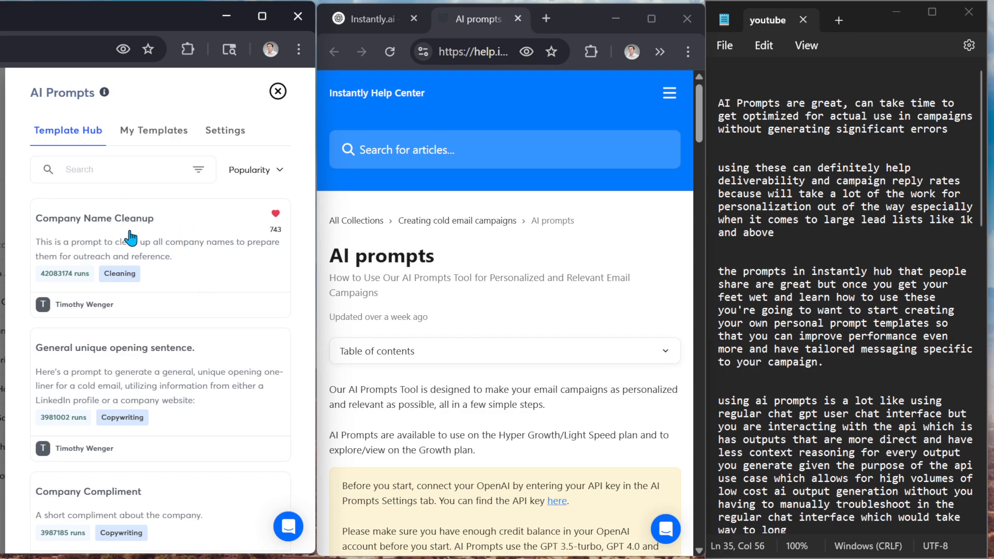
scroll(120, 371, down, 10)
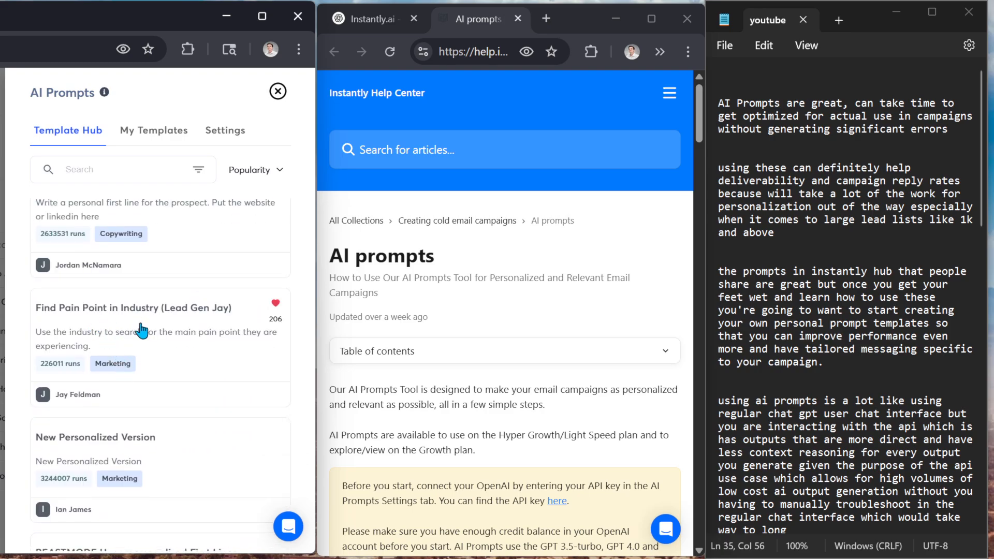
scroll(163, 334, up, 5)
scroll(194, 358, up, 6)
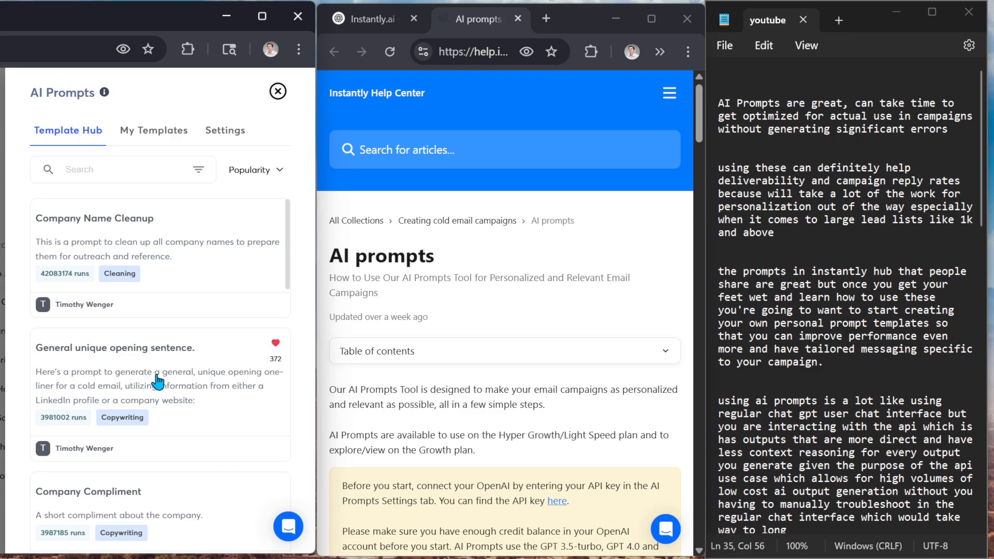
Start a new prompt in My Templates and bring up the ChatGPT conversation listing the mapped properties
click(146, 145)
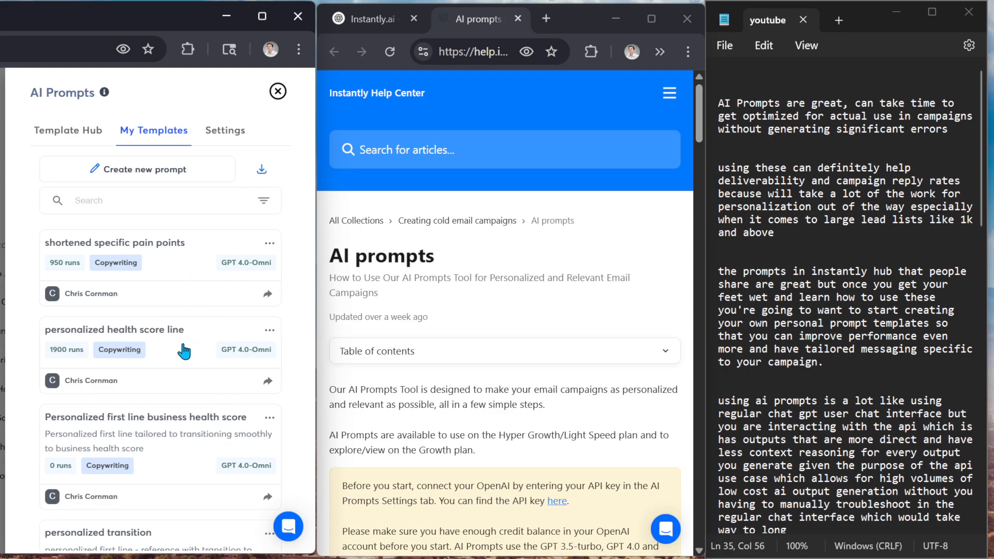
click(169, 170)
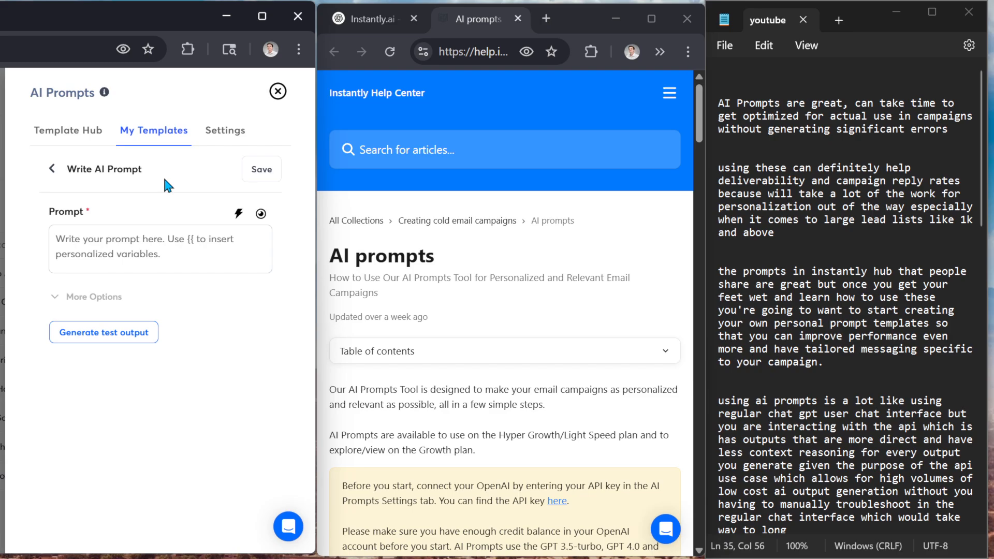
click(139, 238)
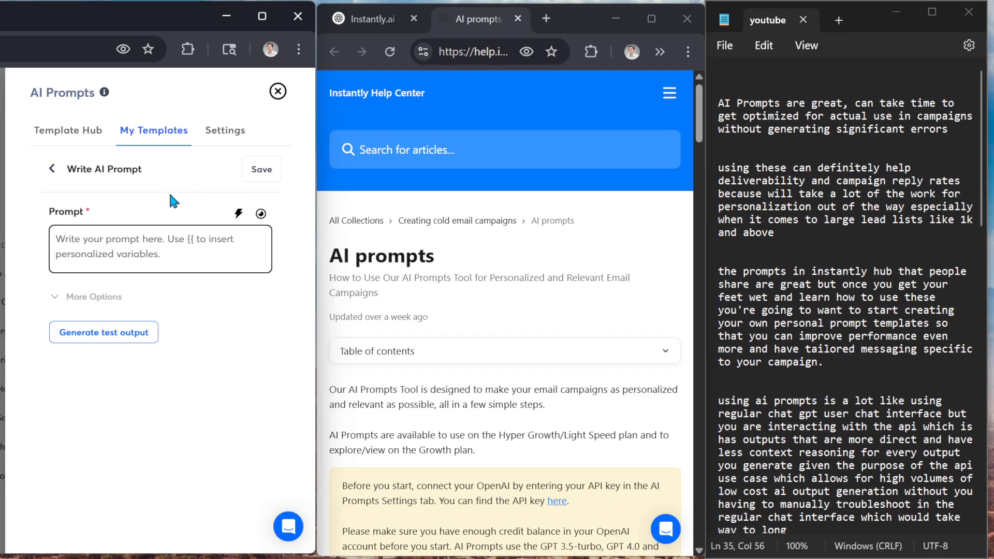
click(374, 19)
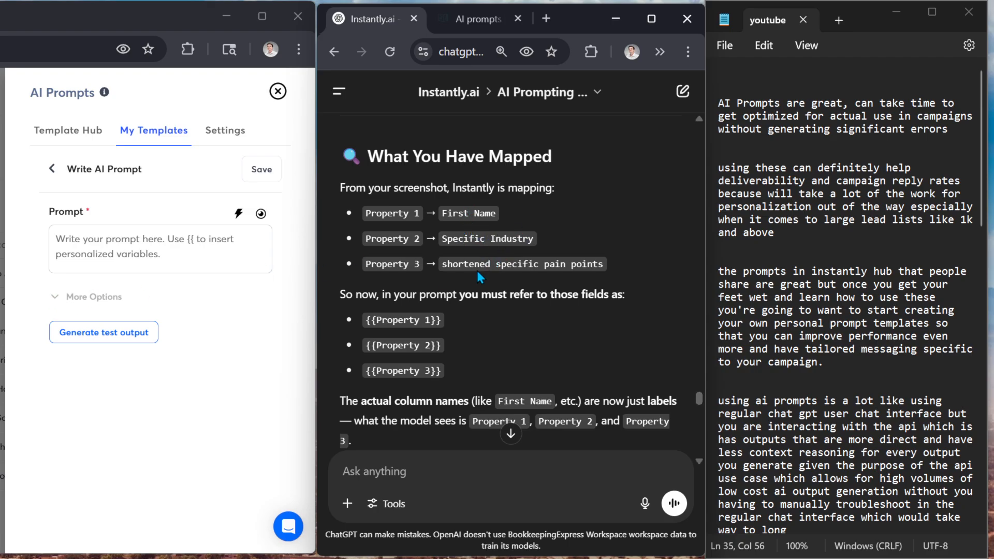
click(141, 237)
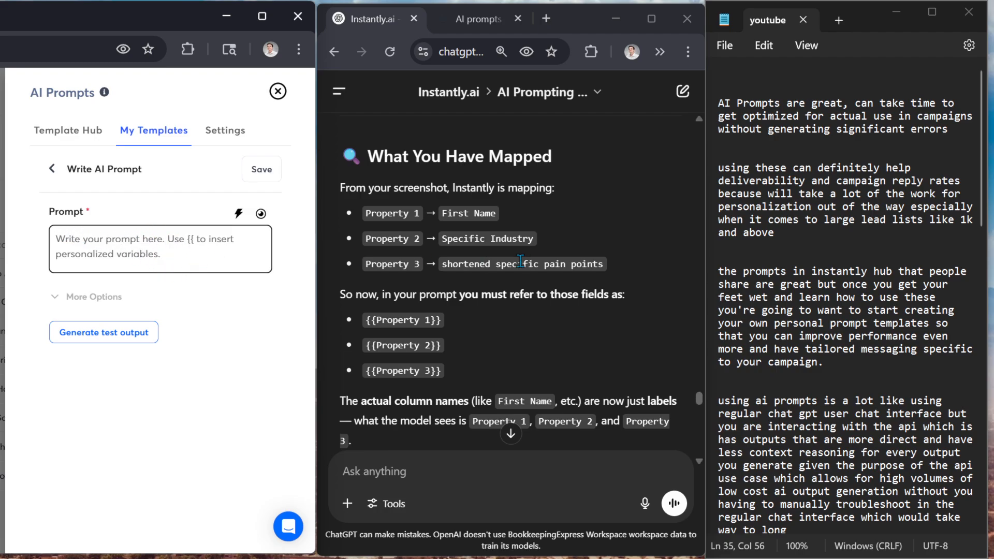
Copy the first property placeholder from the ChatGPT answer into the new prompt and rewrite it as {{Property_1}}
drag(442, 319, 346, 321)
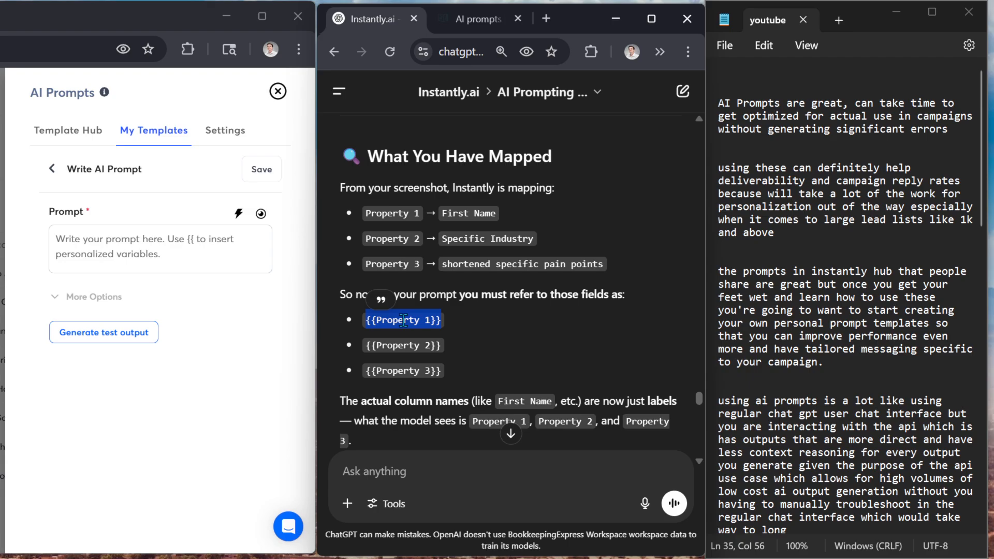
click(426, 323)
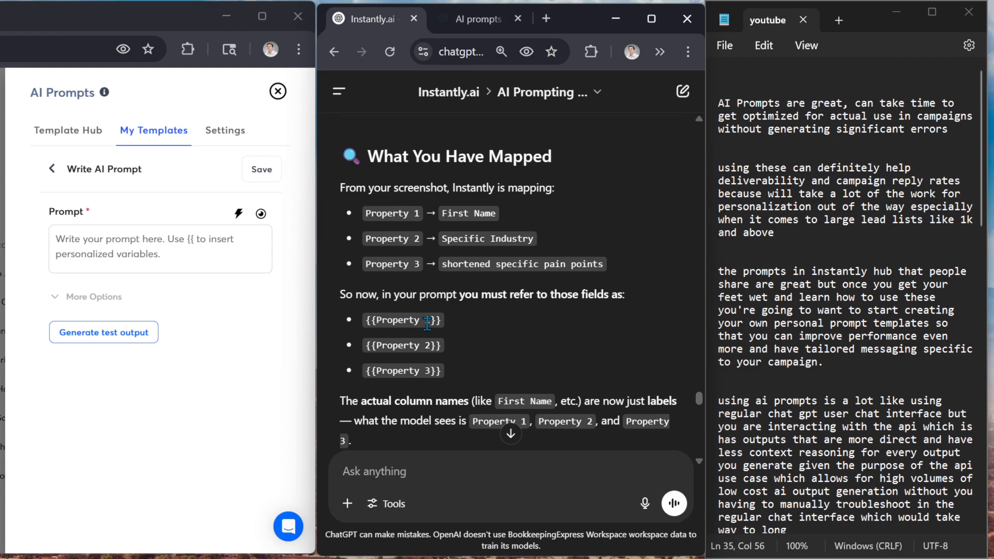
drag(442, 321, 358, 325)
key(ctrl+c)
right_click(389, 321)
click(399, 338)
click(155, 239)
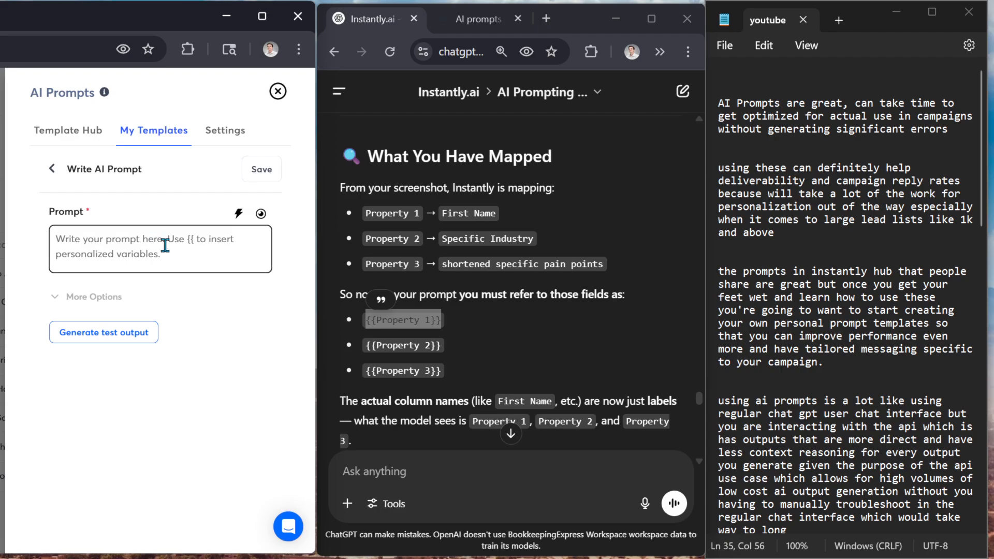
key(ctrl+v)
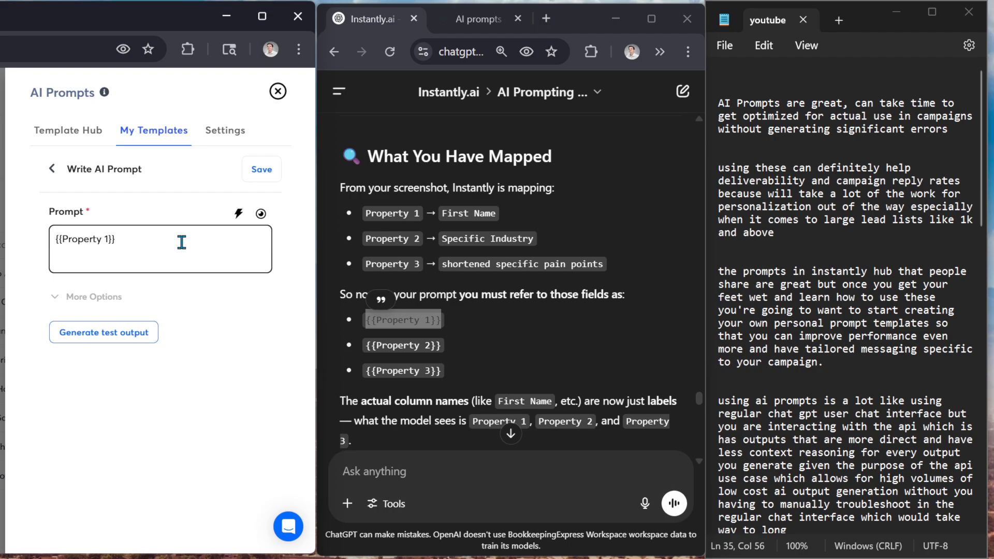
click(108, 239)
key(BackSpace)
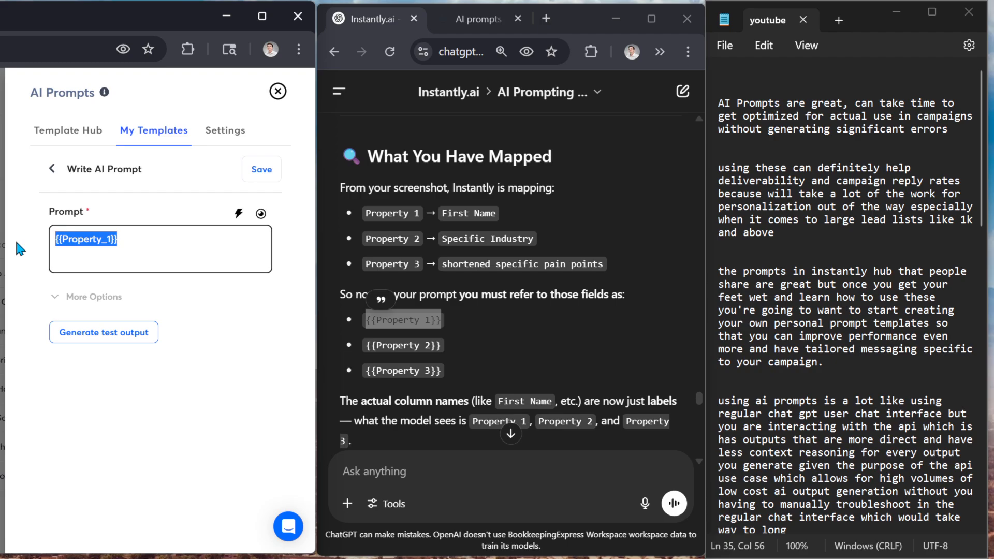
Discard the draft prompt and open the "personalized health score line" template for editing
key(BackSpace)
click(52, 172)
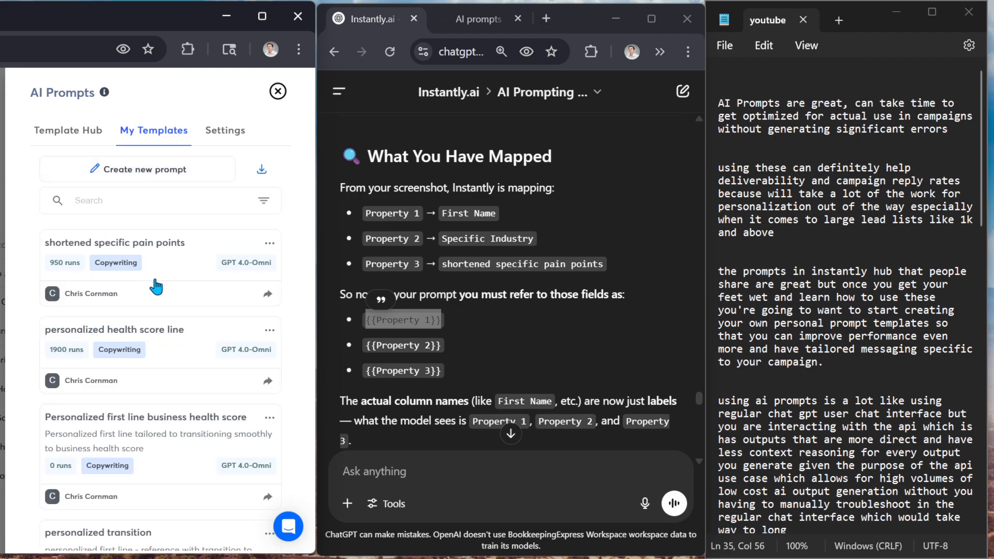
click(268, 330)
click(251, 362)
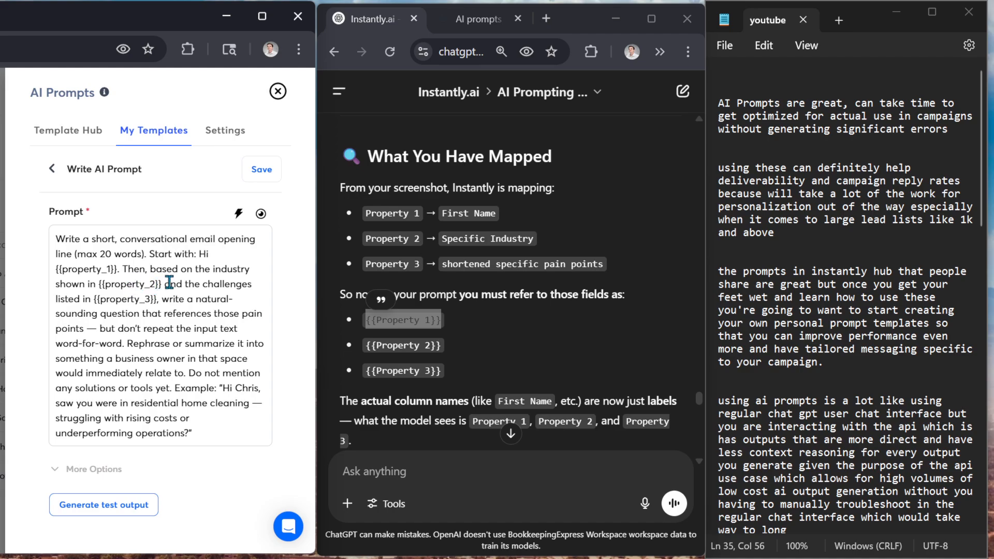
Show the prompt preview and compare it with the prompt text and its property placeholders
click(261, 214)
scroll(137, 357, down, 4)
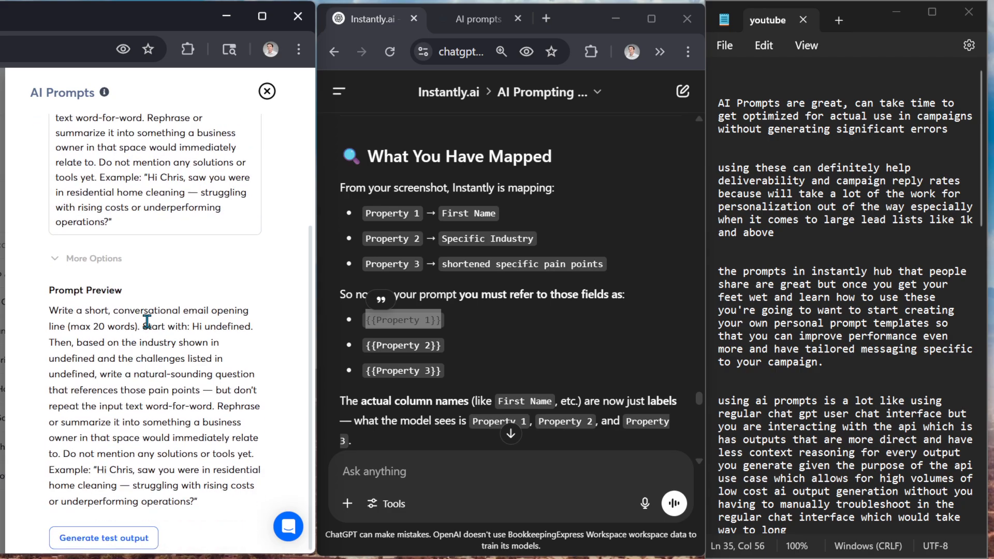
scroll(108, 414, up, 4)
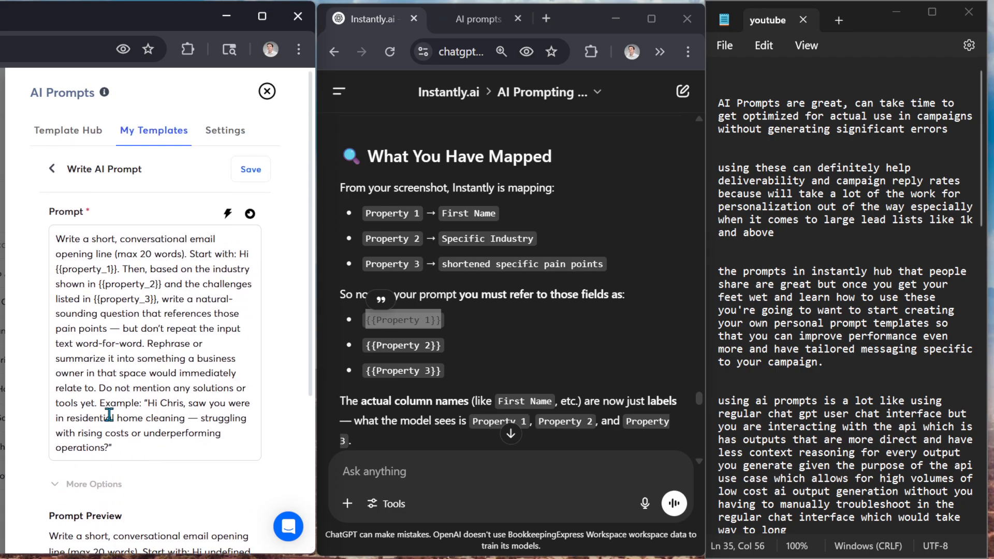
scroll(117, 505, down, 4)
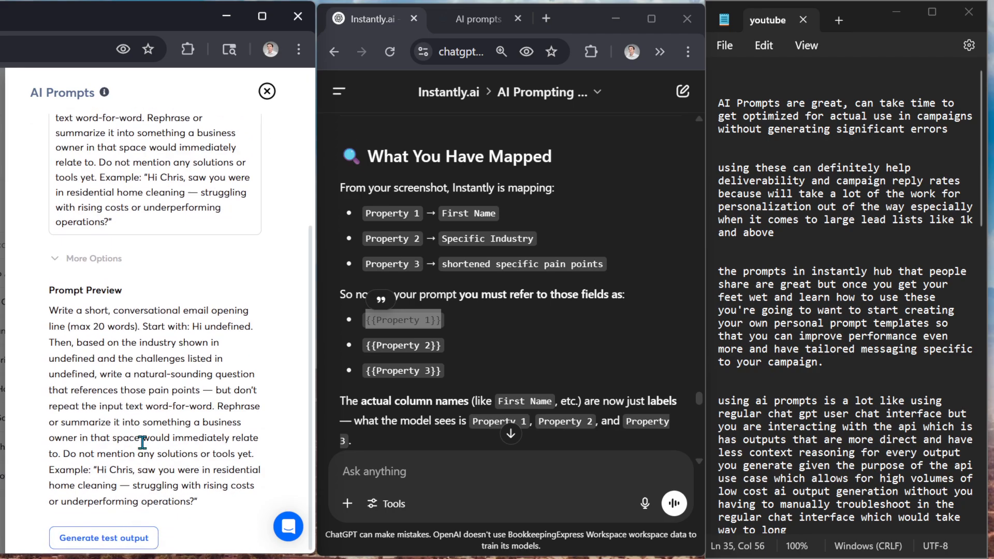
scroll(167, 376, up, 4)
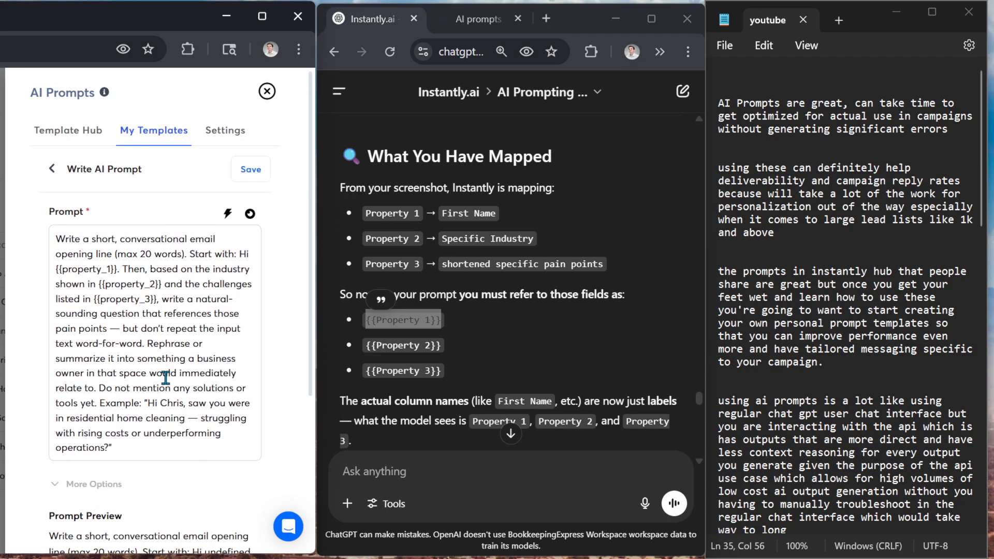
Open the template's save settings and examine the input description fields for the three prompt variables
click(245, 176)
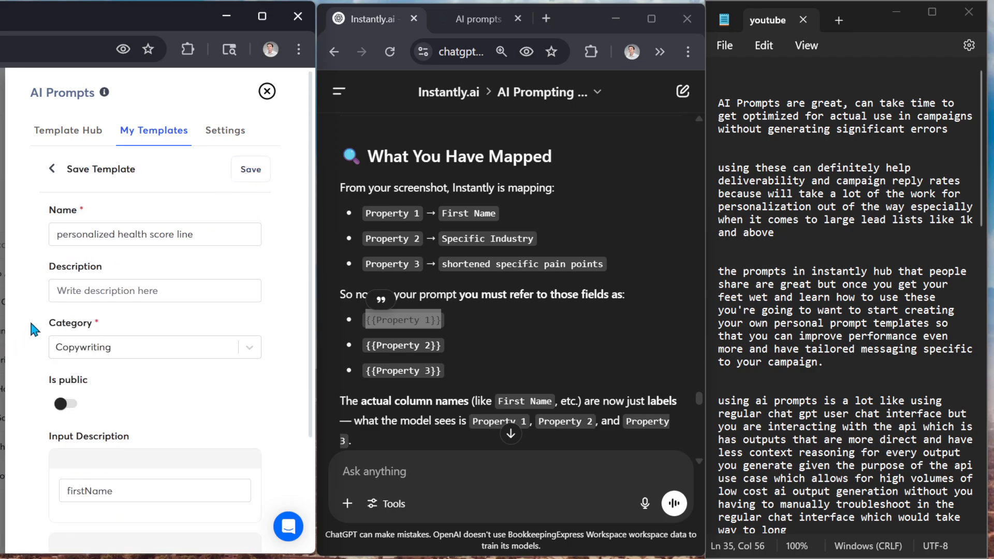
scroll(144, 341, down, 3)
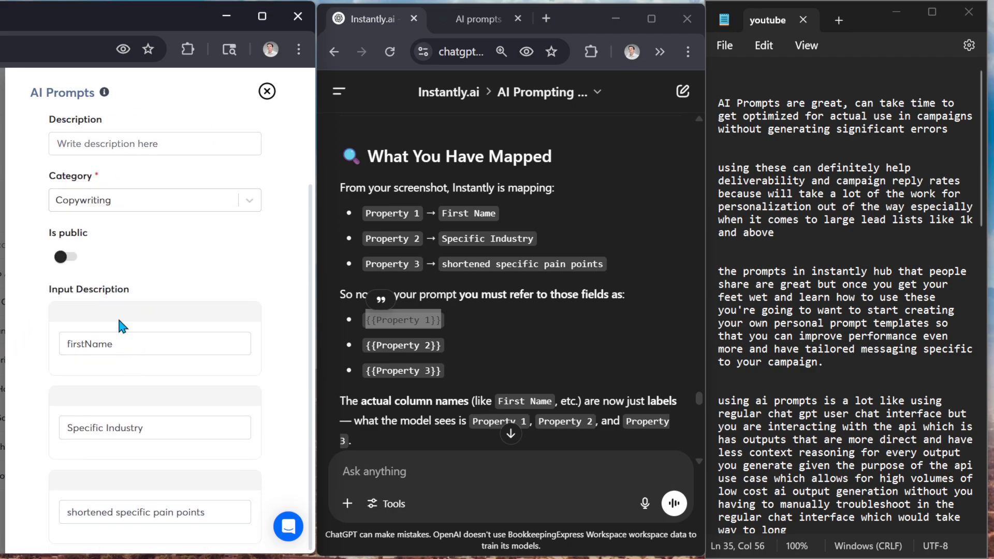
click(123, 345)
click(160, 430)
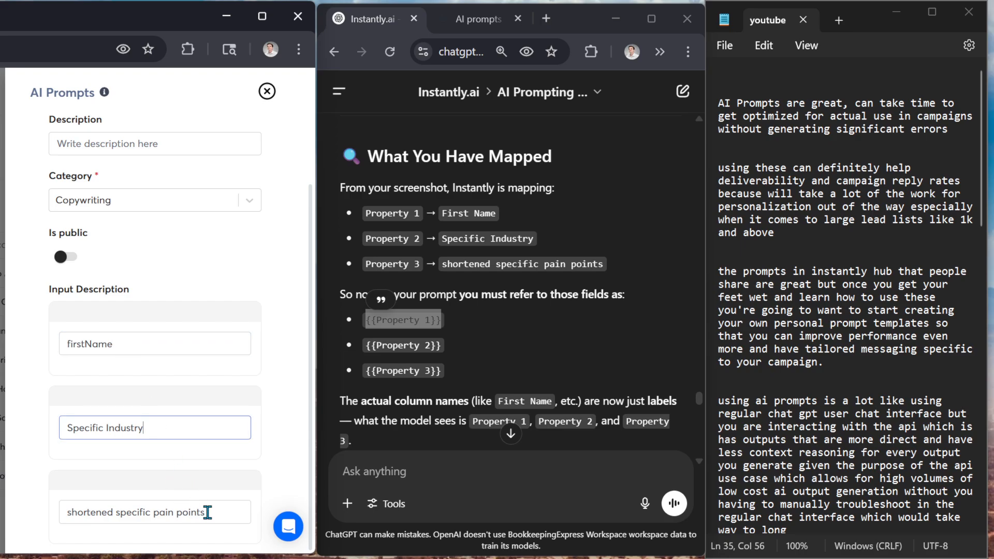
click(206, 513)
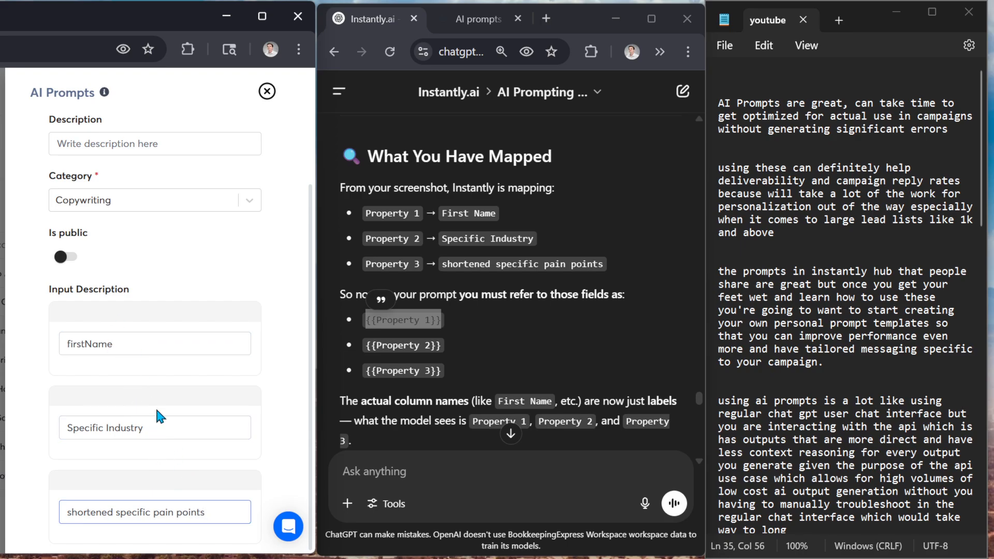
scroll(158, 405, up, 3)
scroll(155, 258, down, 3)
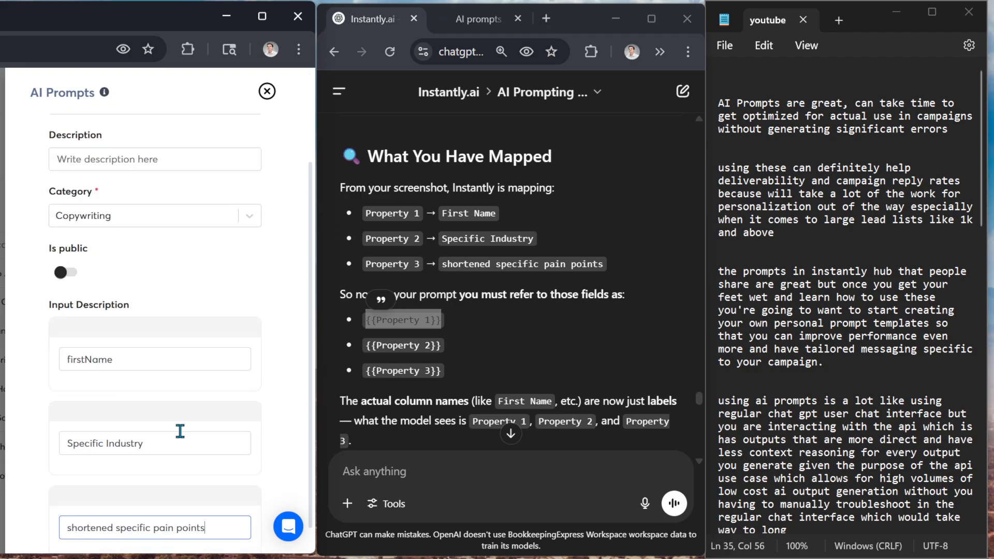
Compare the firstName, Specific Industry and shortened specific pain points input descriptions with the property placeholders in the ChatGPT answer
click(123, 343)
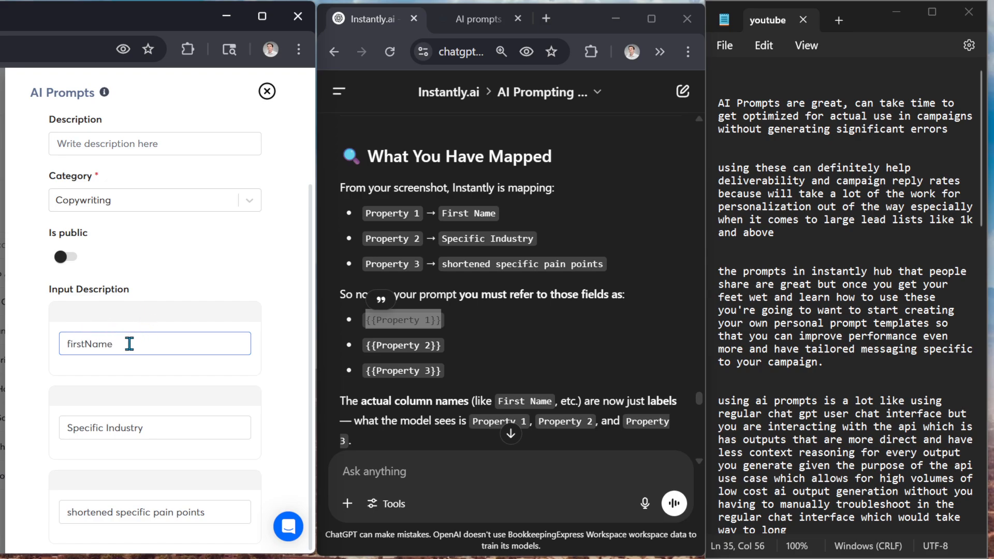
drag(126, 341, 18, 354)
click(82, 346)
click(396, 332)
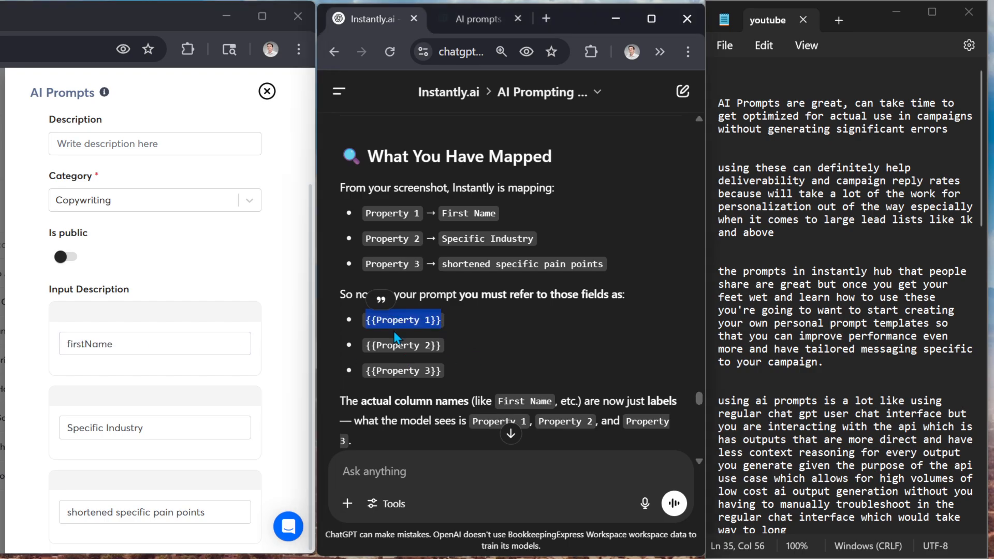
double_click(138, 343)
drag(155, 428, 51, 433)
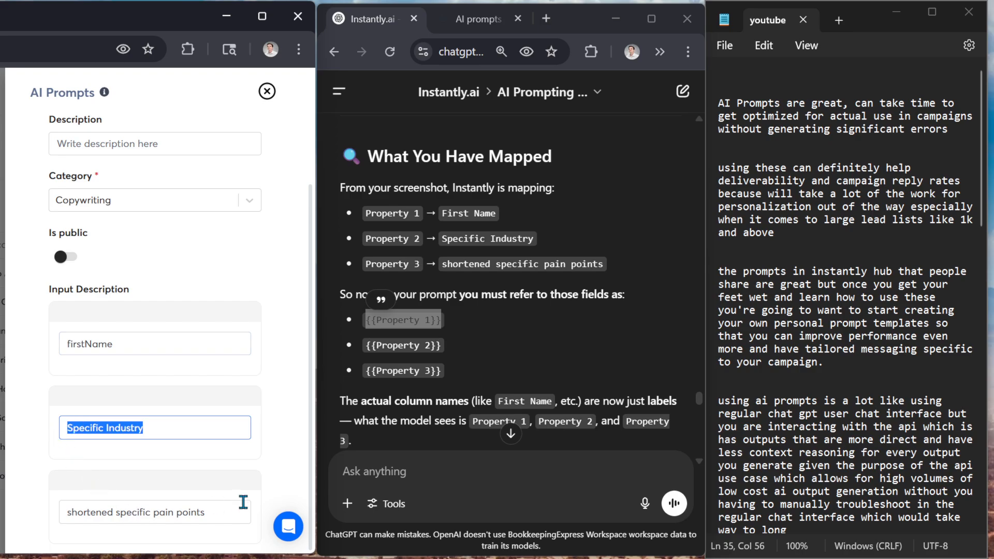
drag(233, 511, 6, 510)
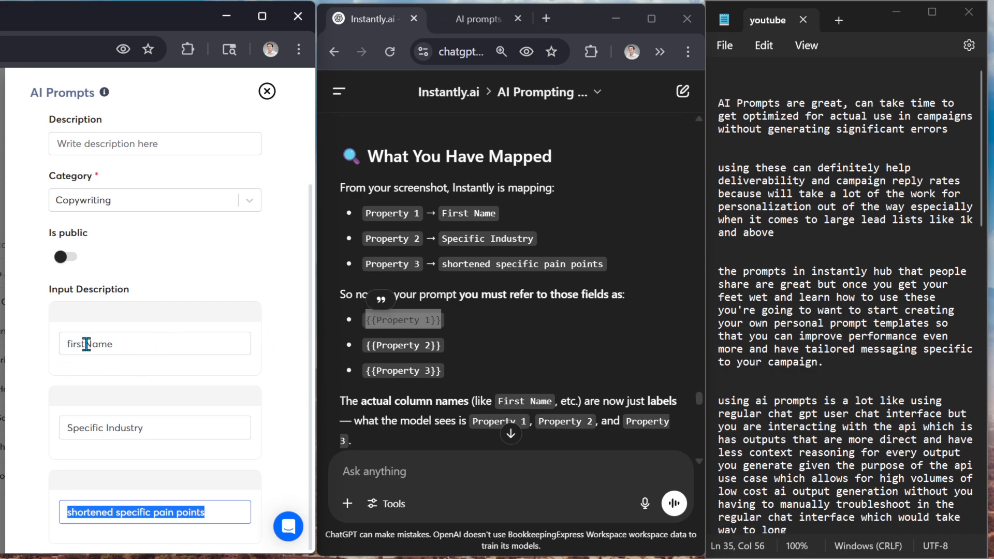
Review the firstName, Specific Industry and shortened specific pain points input descriptions in the template's save settings
scroll(95, 344, up, 3)
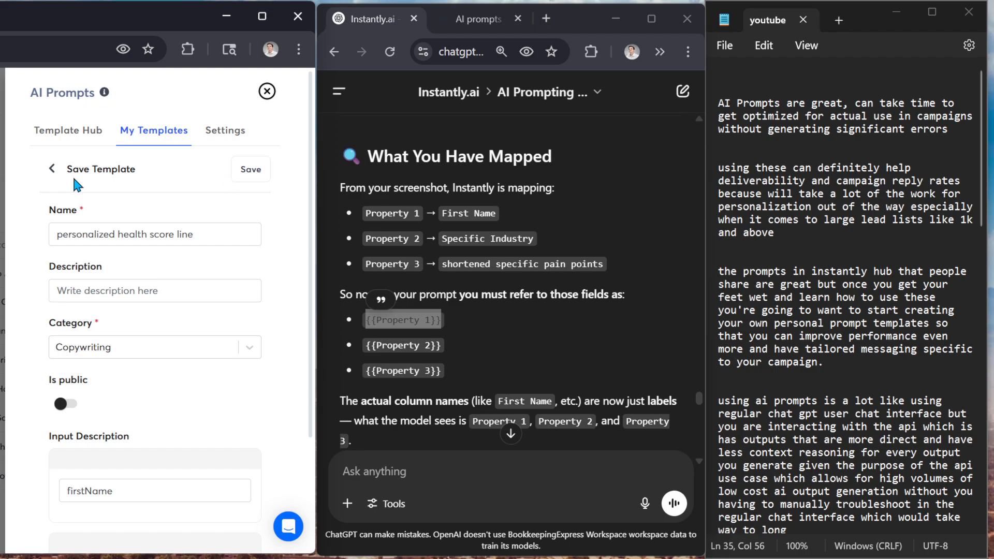
scroll(264, 367, down, 3)
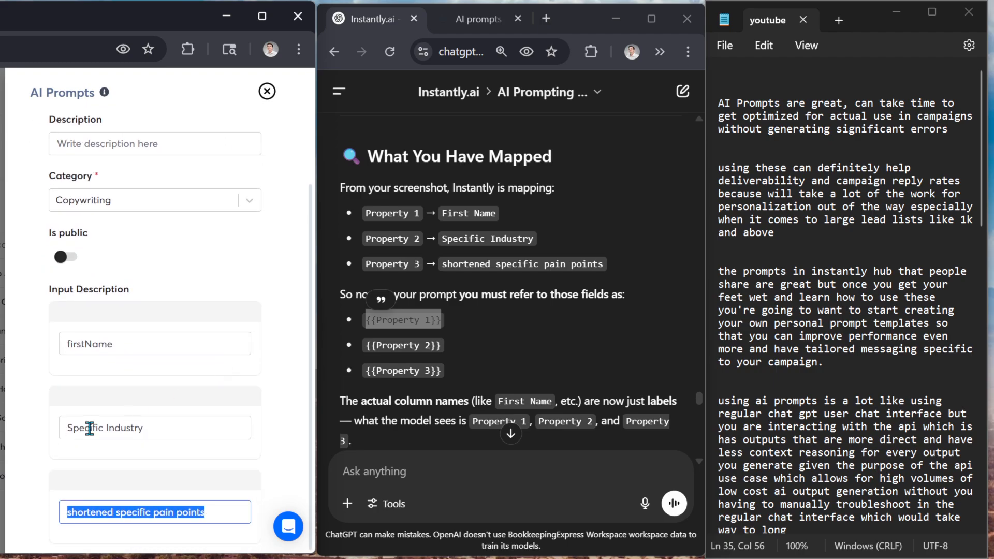
double_click(111, 347)
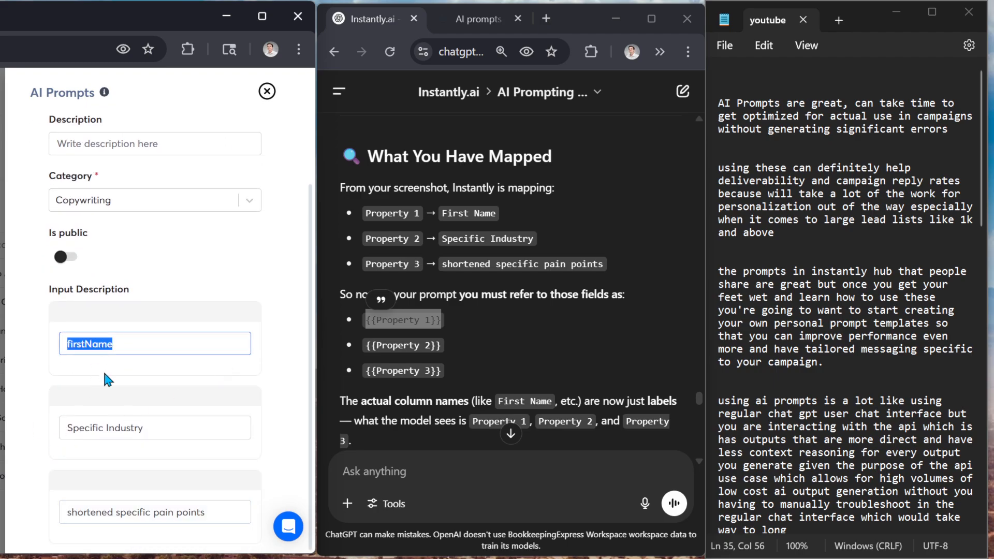
triple_click(151, 430)
scroll(88, 486, up, 2)
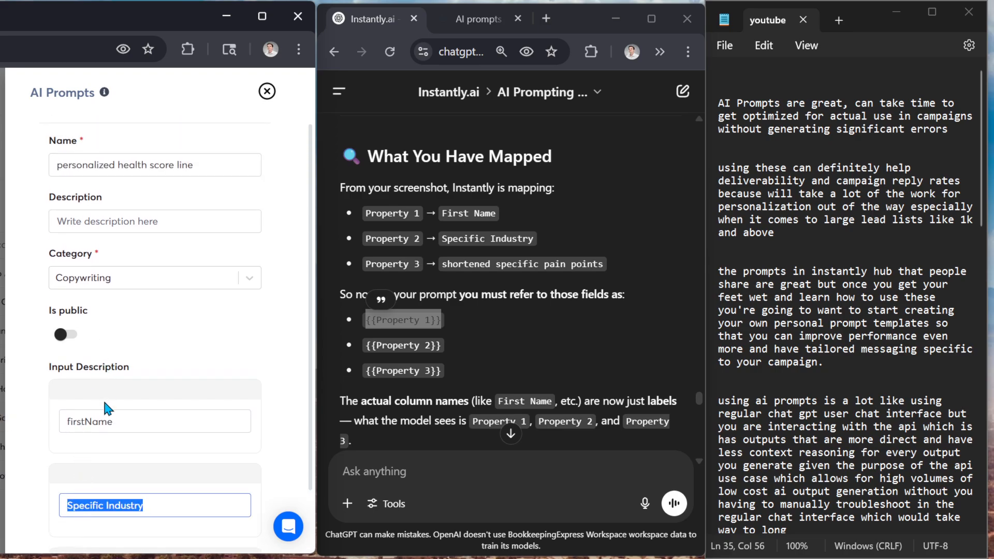
scroll(108, 409, down, 2)
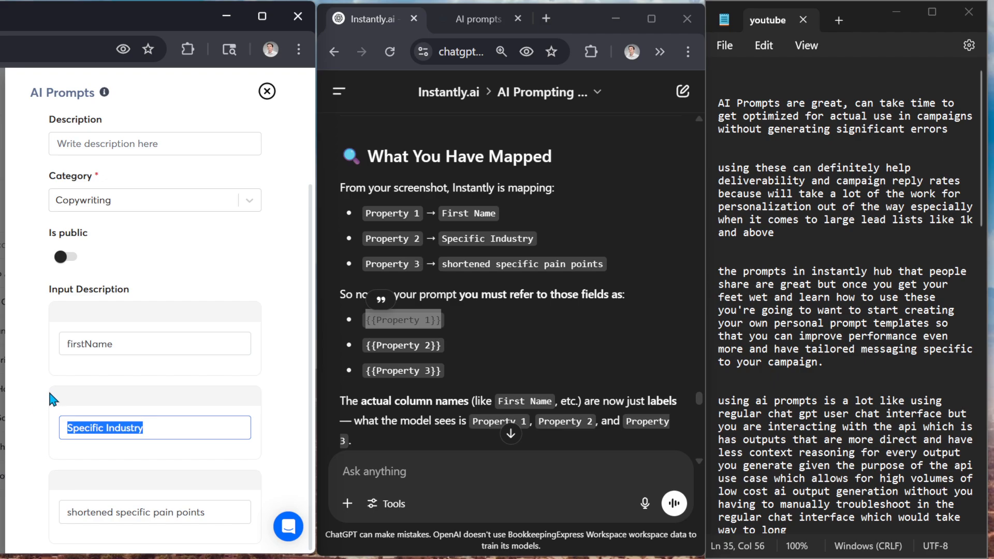
triple_click(110, 343)
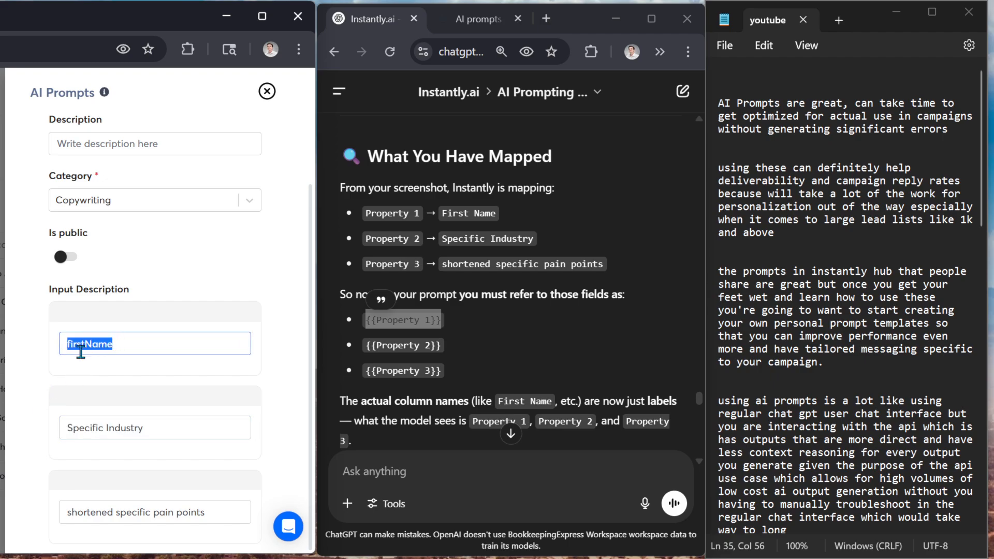
drag(138, 427, 15, 435)
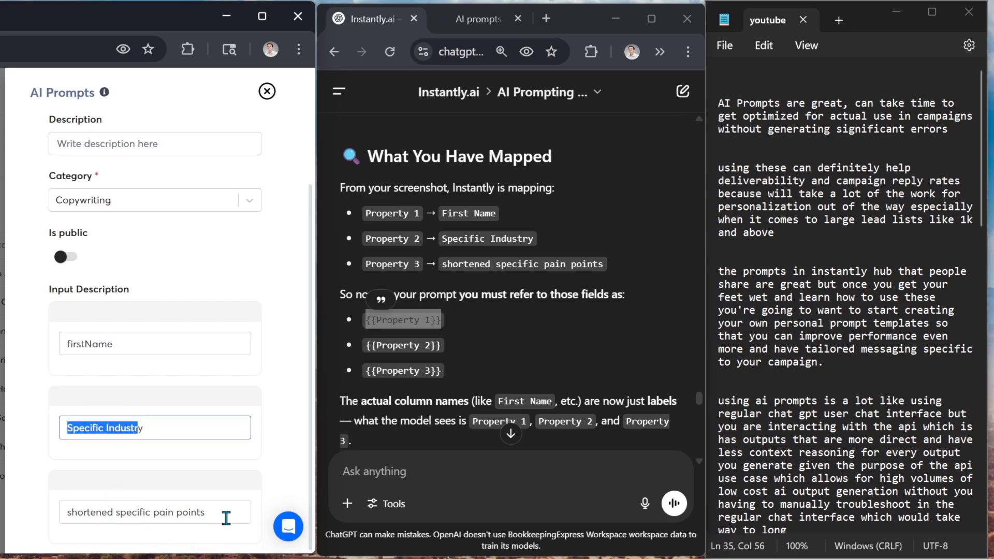
click(145, 428)
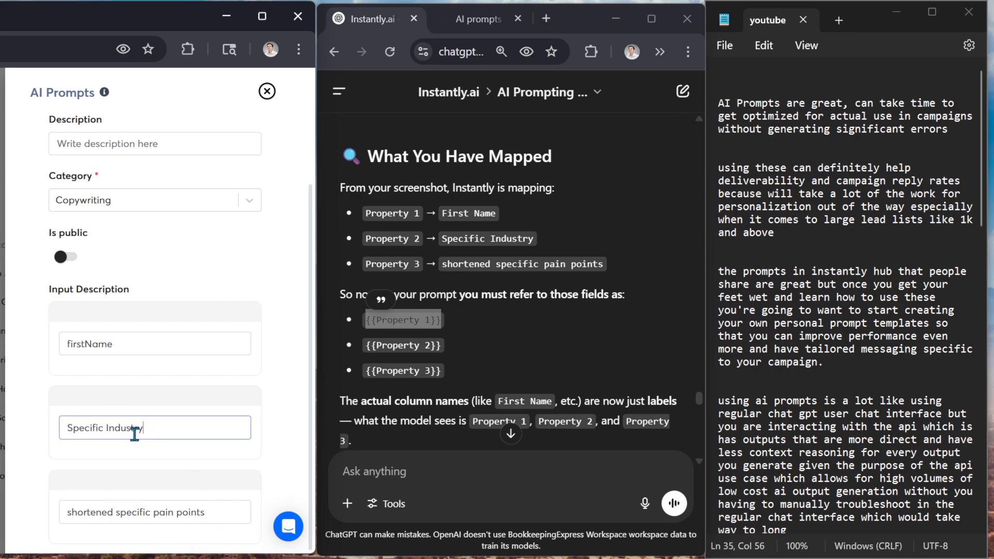
scroll(156, 376, up, 3)
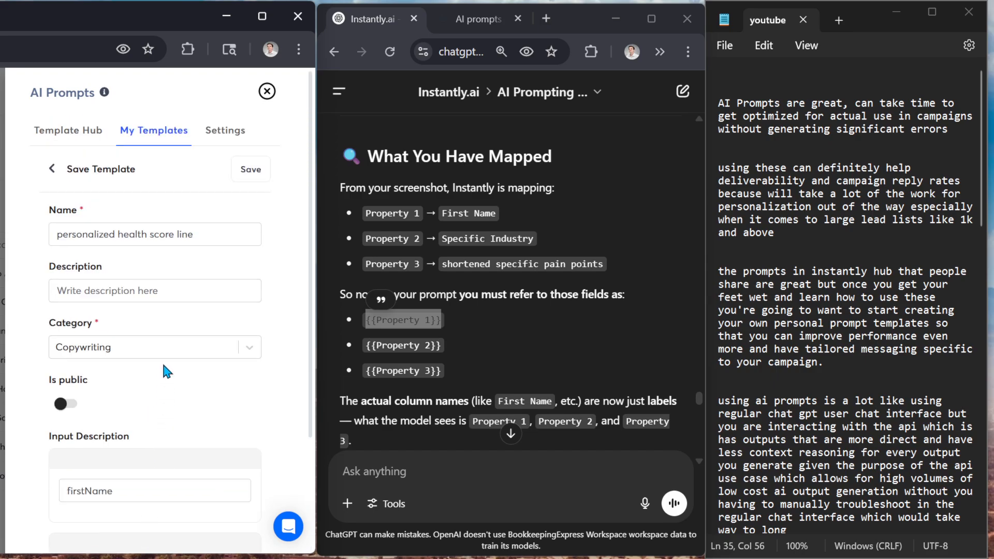
Leave the save settings, reopen the "personalized health score line" template for editing and expand its additional options
click(222, 130)
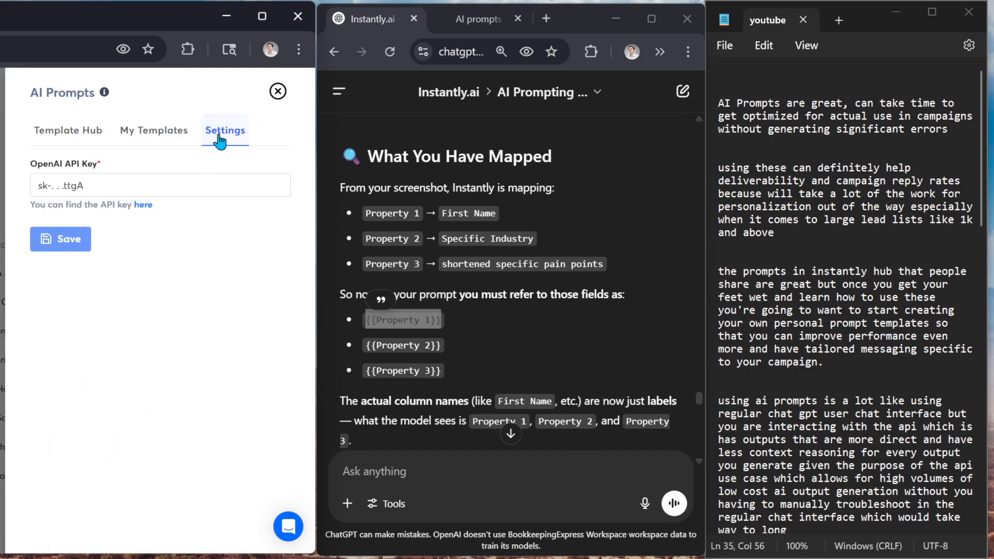
click(156, 132)
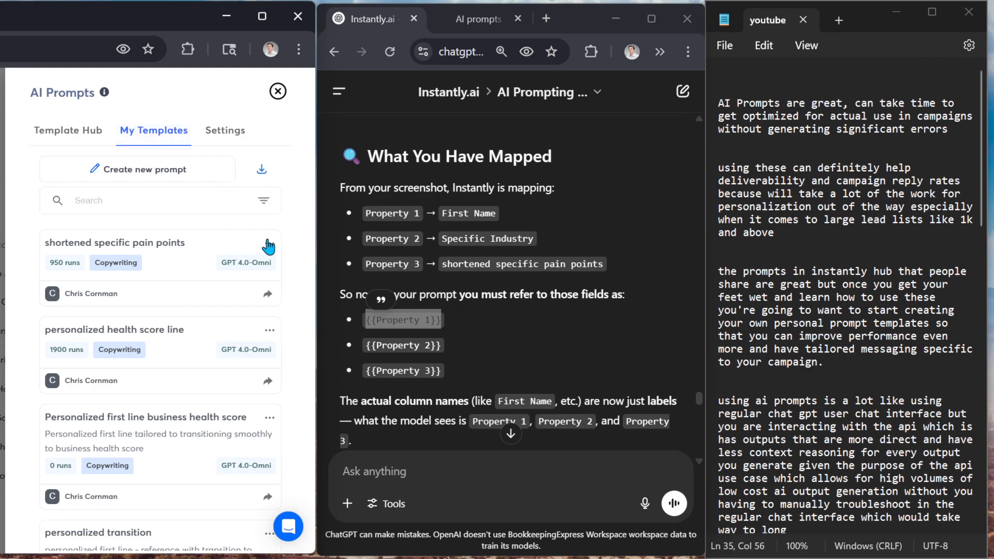
click(269, 332)
click(258, 359)
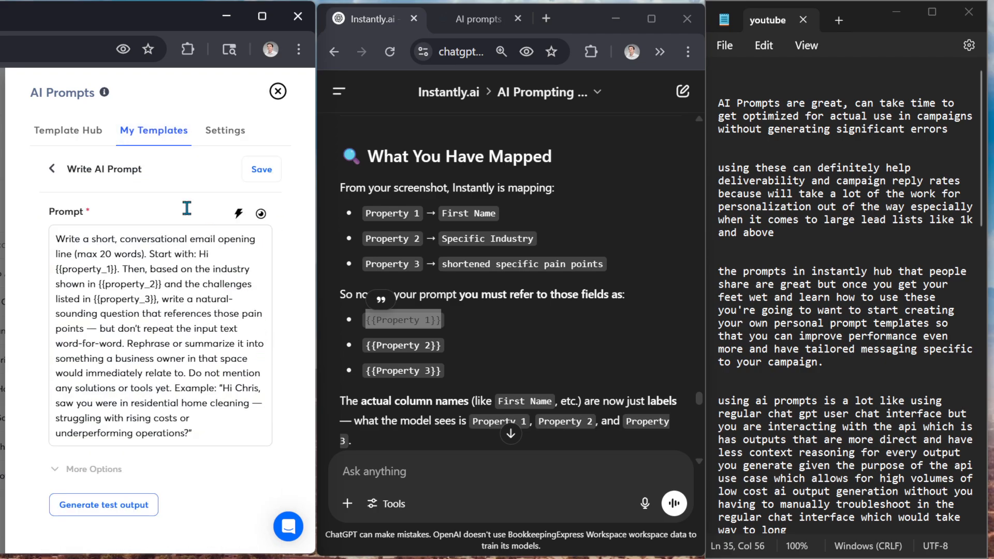
click(73, 469)
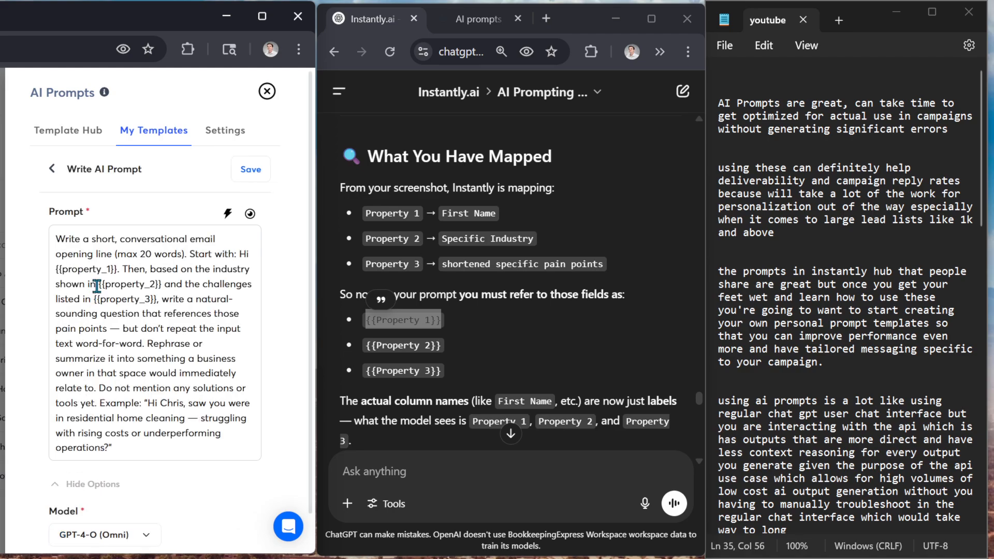
Examine the {{property_1}}, {{property_2}} and {{property_3}} placeholders and the surrounding instructions in the prompt text
click(118, 270)
drag(116, 269, 55, 270)
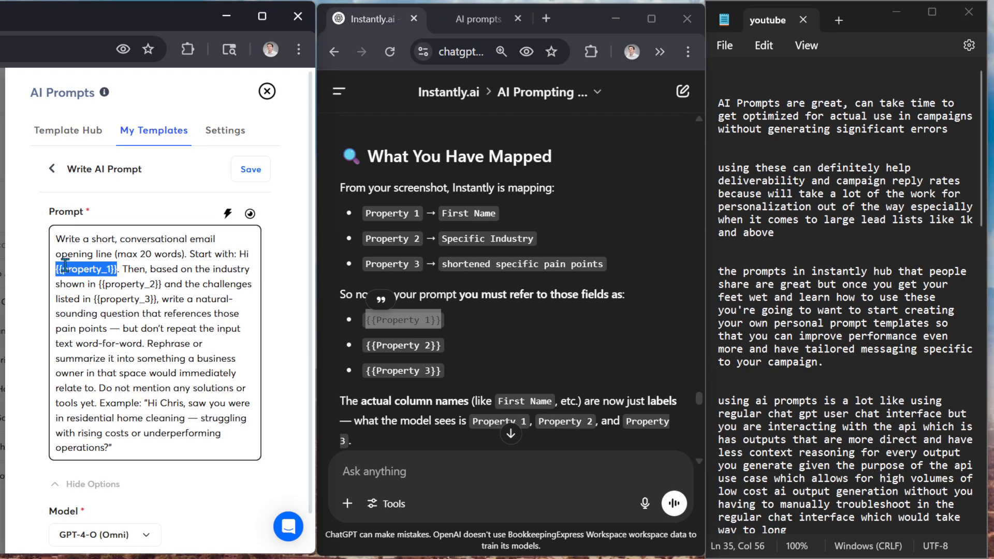
click(114, 269)
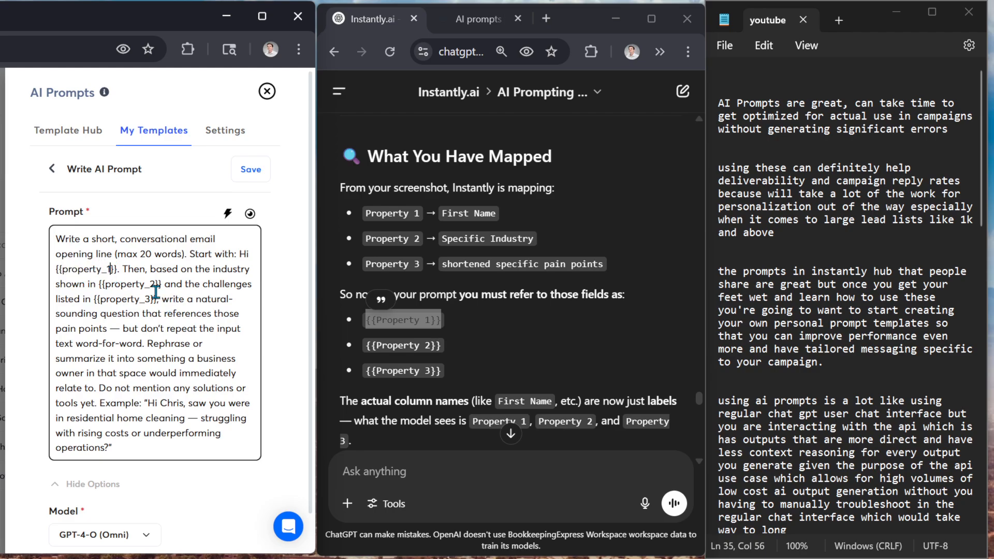
scroll(150, 362, down, 1)
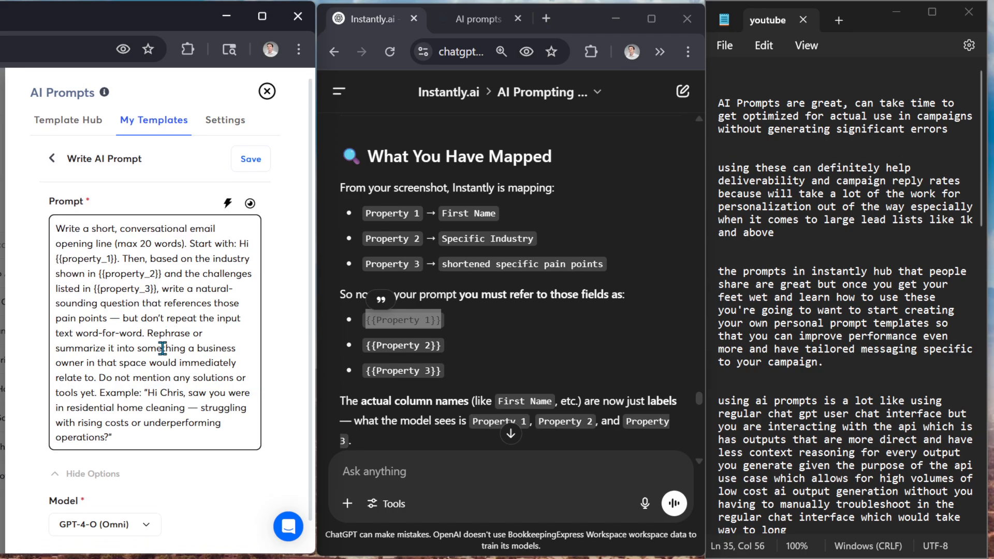
scroll(141, 514, up, 1)
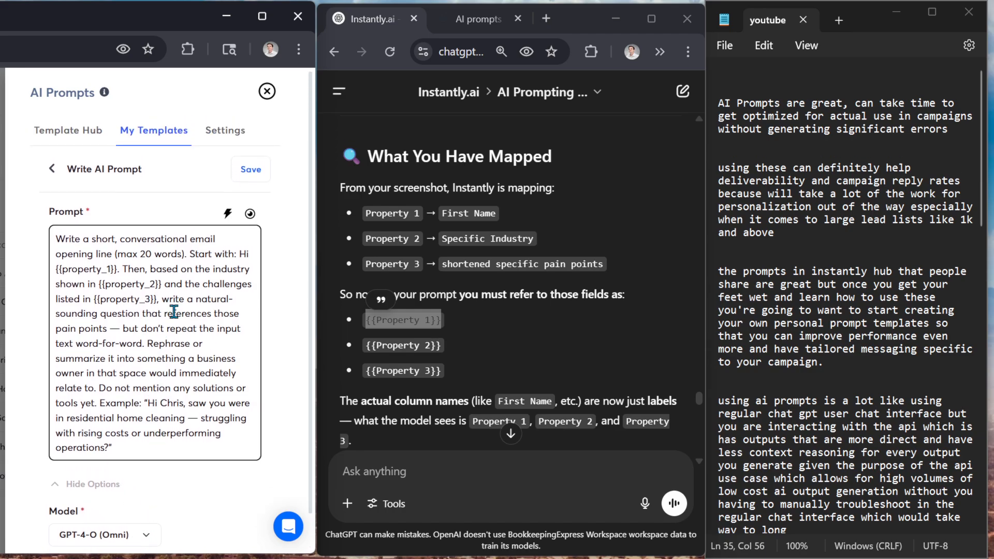
scroll(121, 514, down, 1)
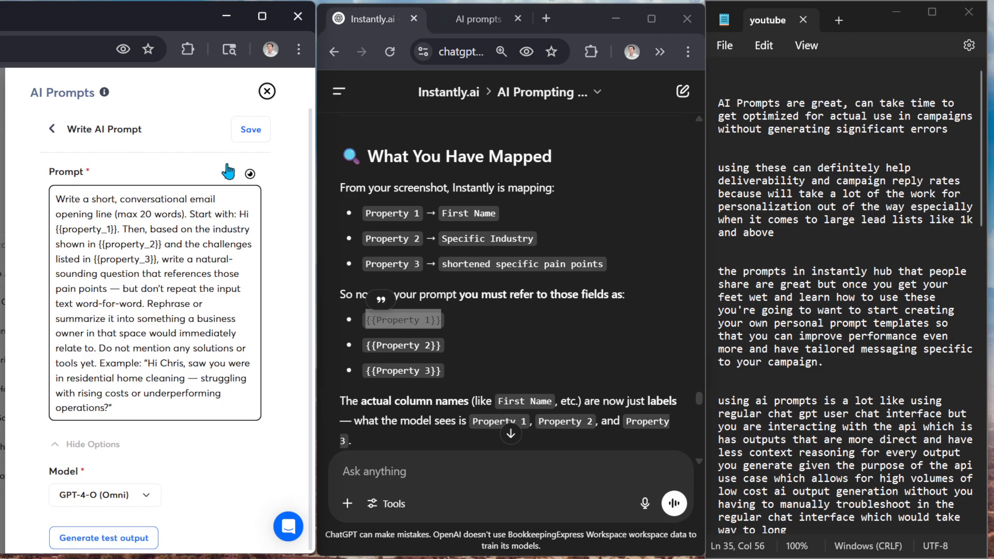
Generate a test output from the prompt editor with the GPT-4-O (Omni) model and check the result
click(139, 541)
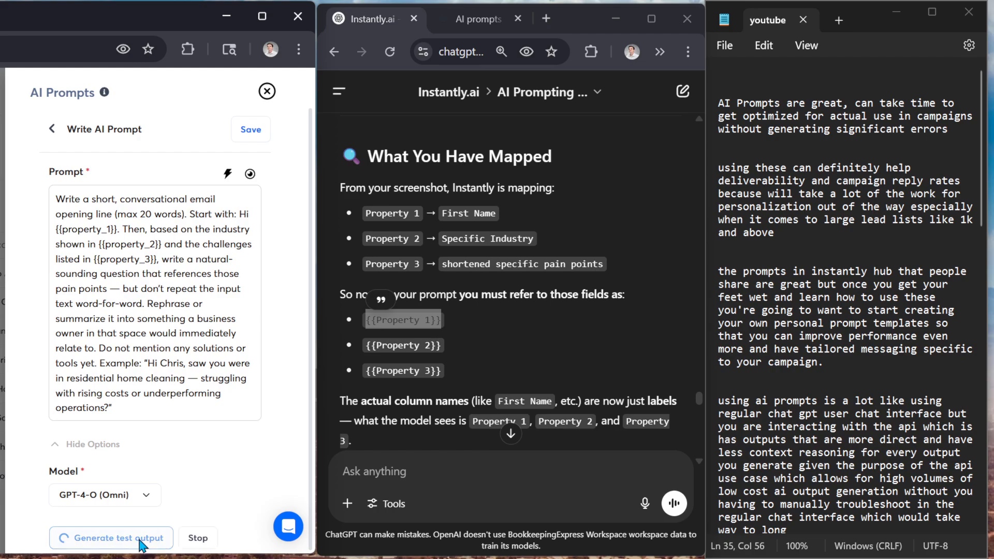
scroll(155, 393, down, 5)
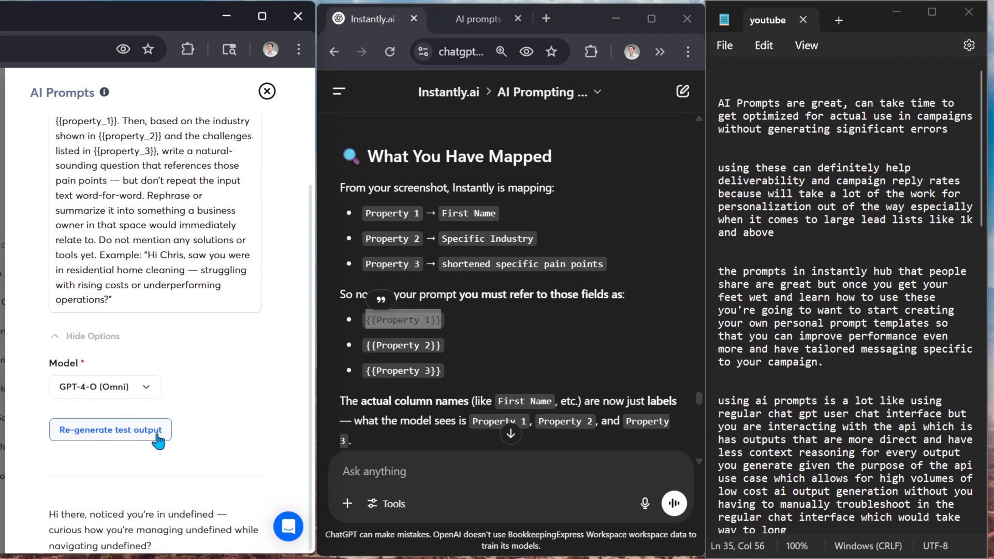
scroll(161, 430, up, 5)
Leave the prompt editor, open the "personalized health score line" template for use and map its firstName input to the firstName column
click(52, 169)
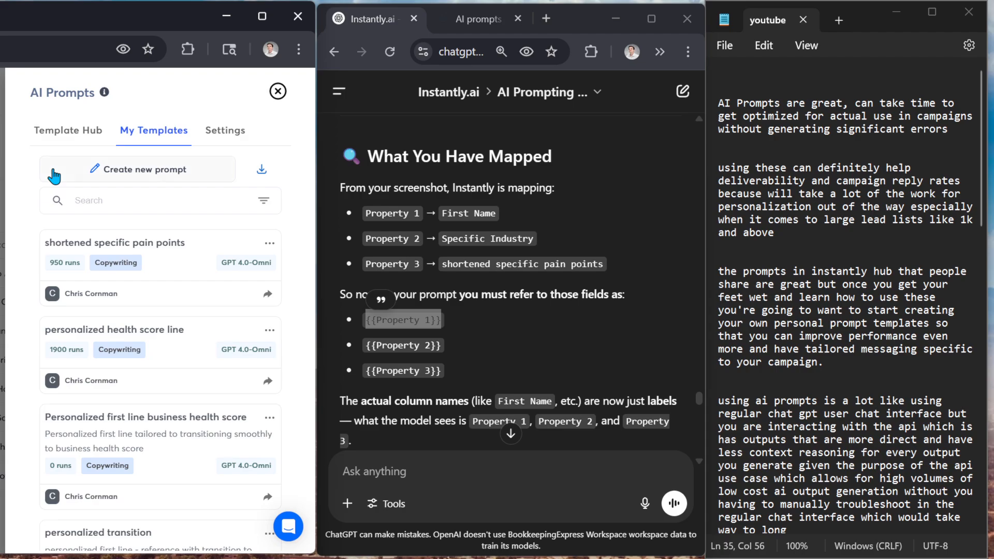
click(228, 338)
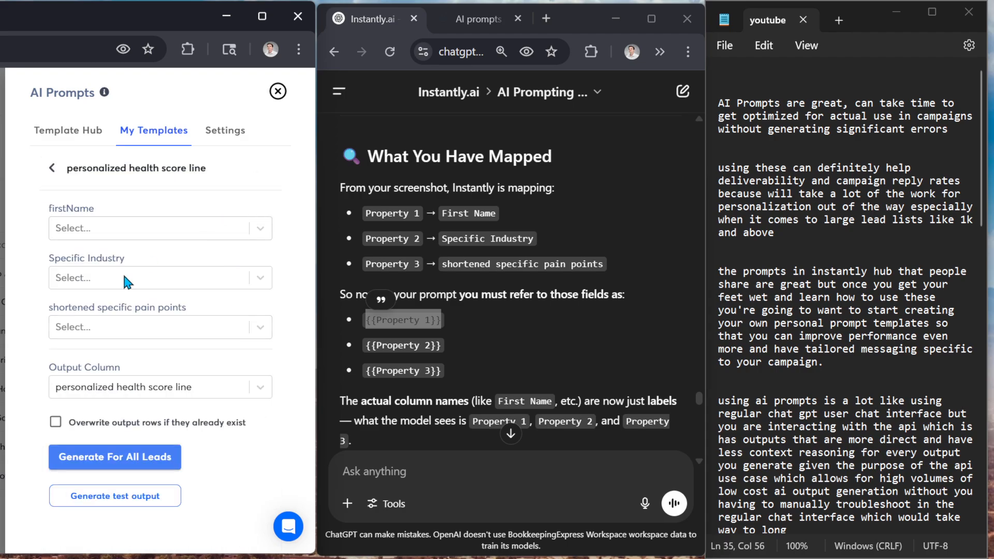
click(134, 228)
click(124, 330)
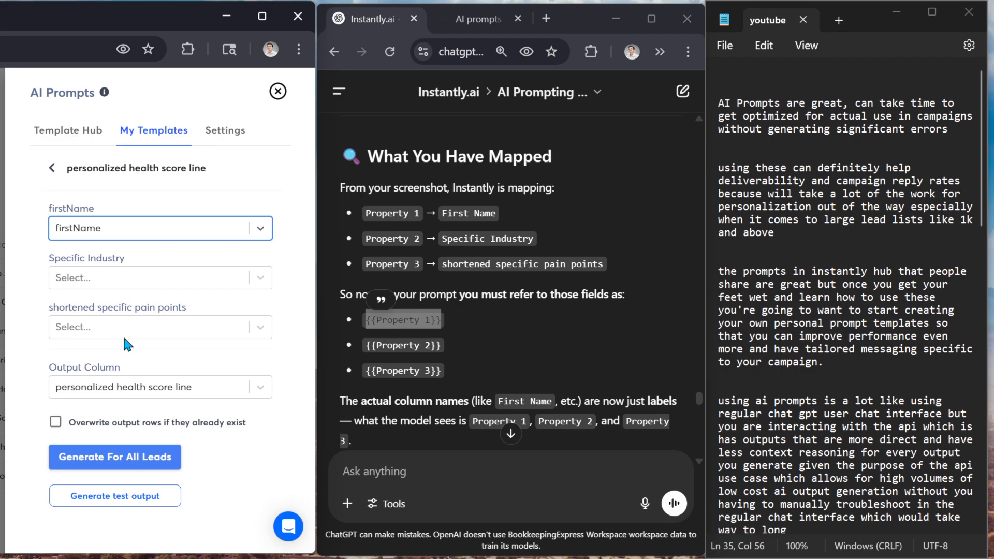
Map the template's Specific Industry input to the Specific Industry lead column
click(147, 286)
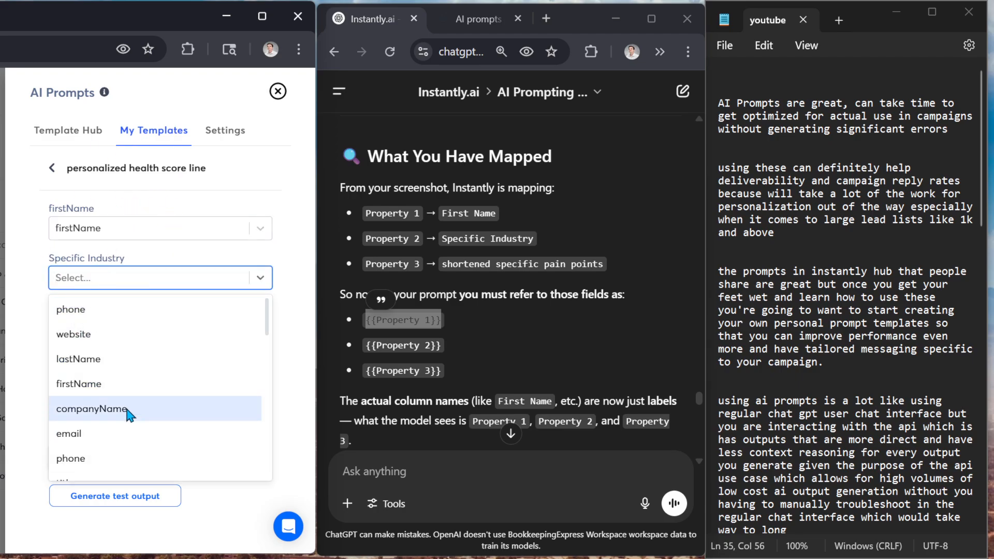
scroll(127, 412, down, 3)
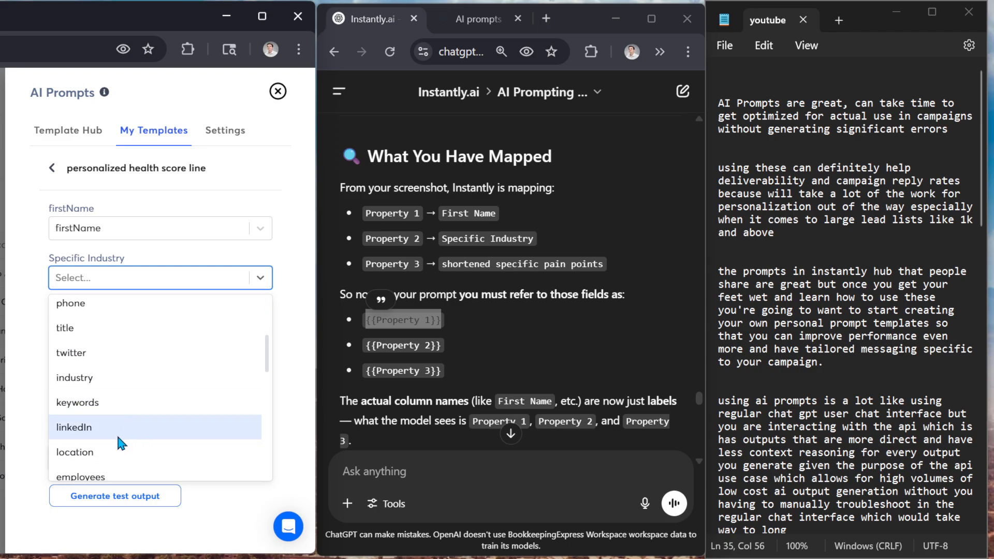
scroll(120, 436, down, 3)
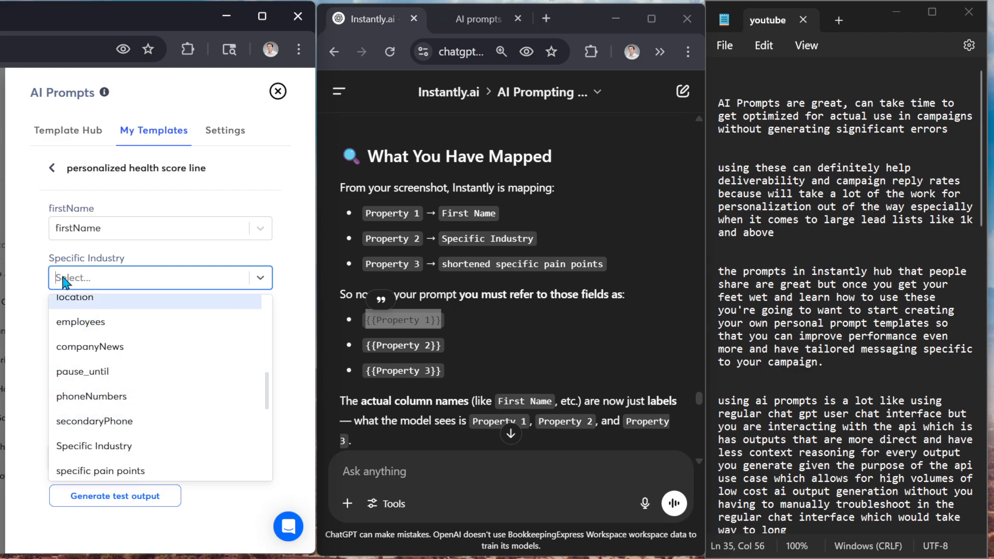
click(95, 275)
click(95, 279)
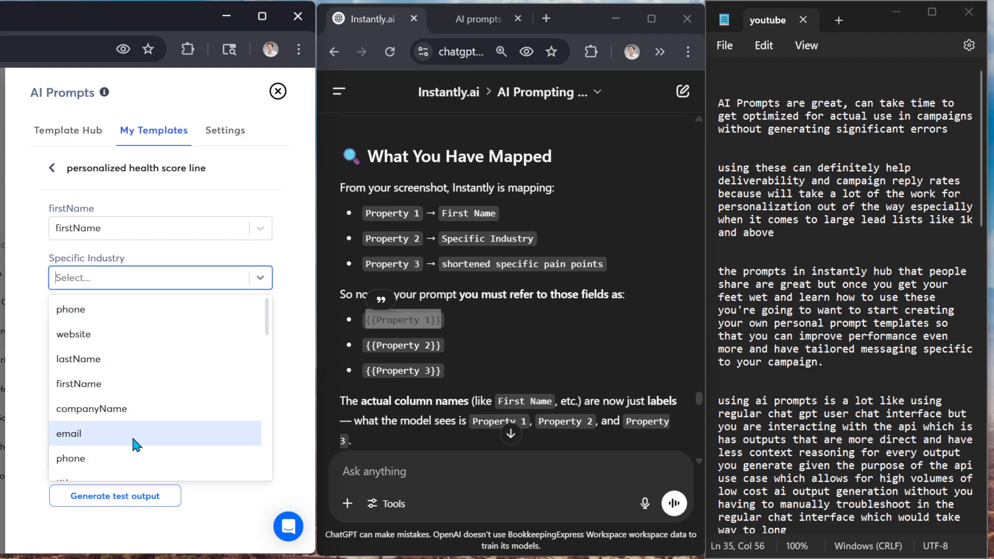
scroll(130, 434, down, 8)
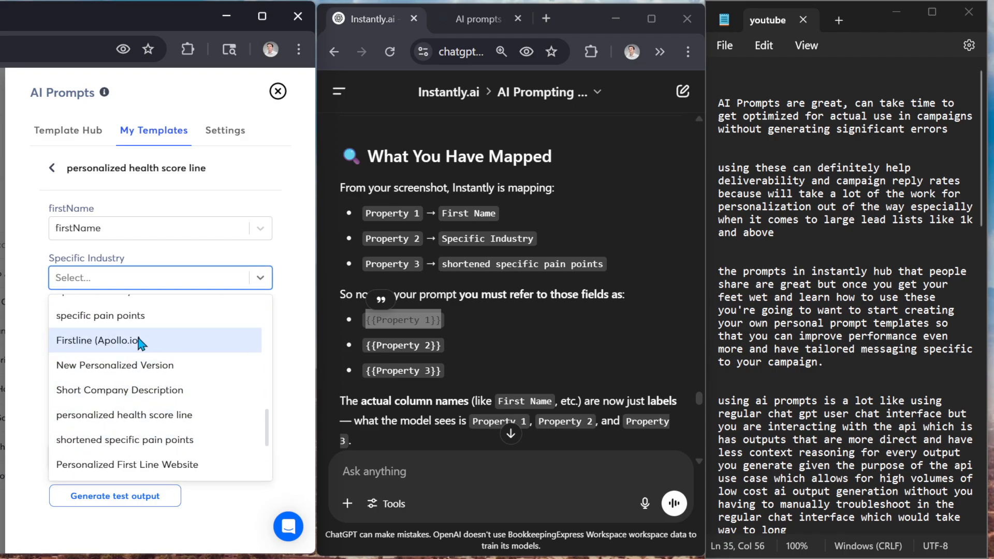
scroll(151, 383, up, 3)
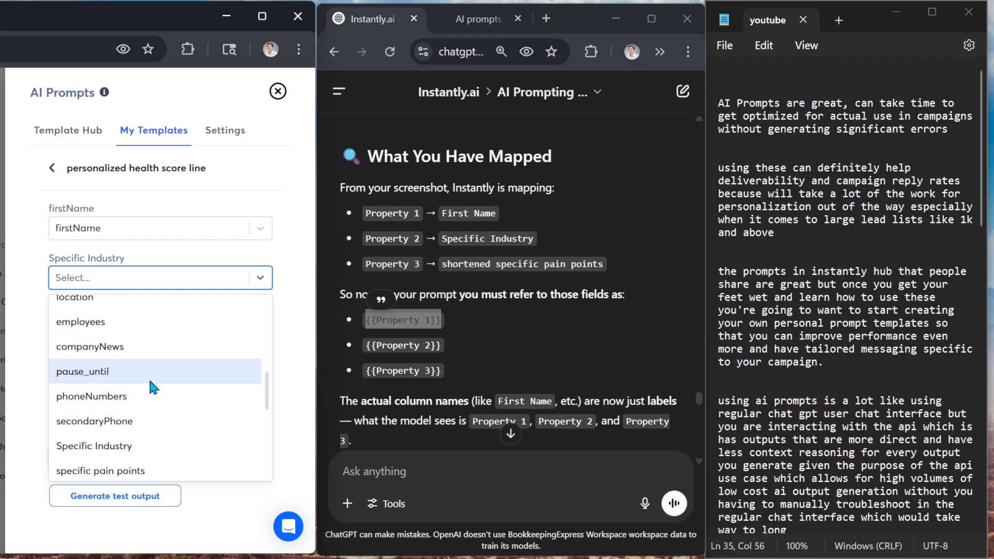
scroll(148, 378, down, 2)
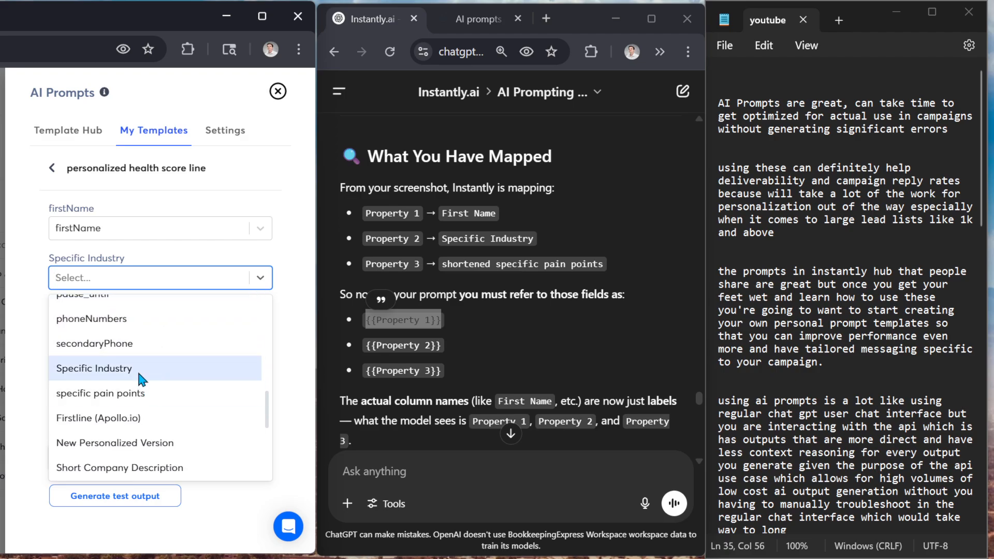
click(141, 374)
Map the template's shortened specific pain points input to the specific pain points lead column
click(139, 334)
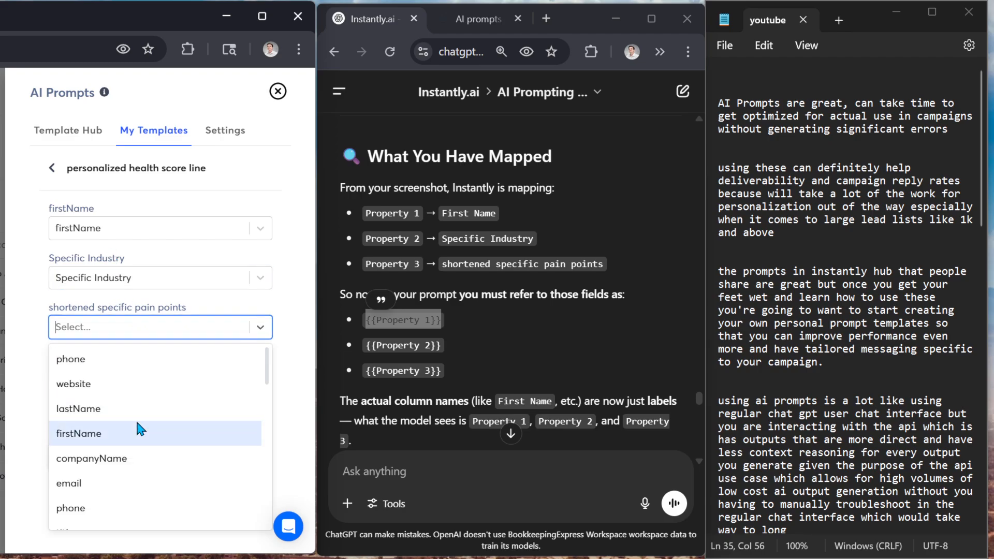
scroll(155, 414, down, 5)
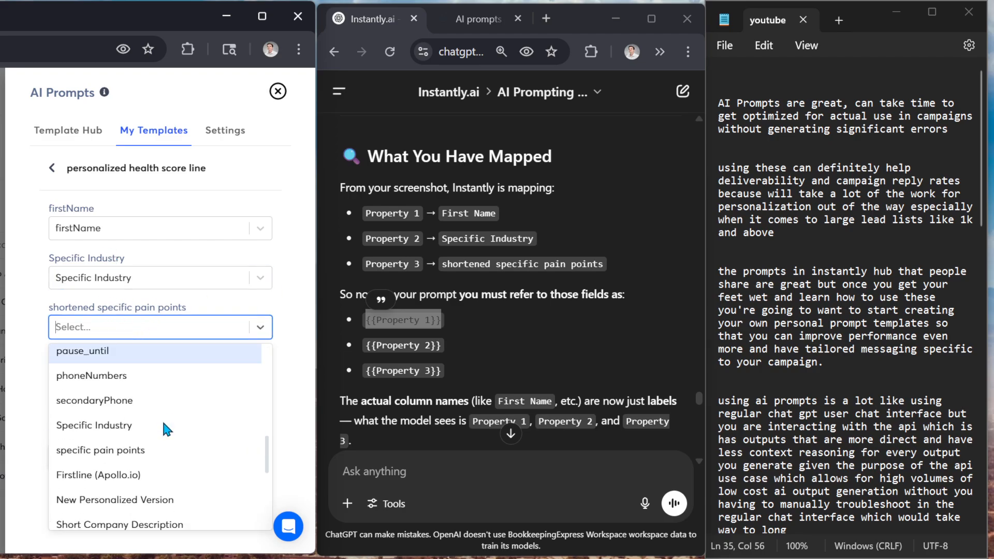
click(151, 443)
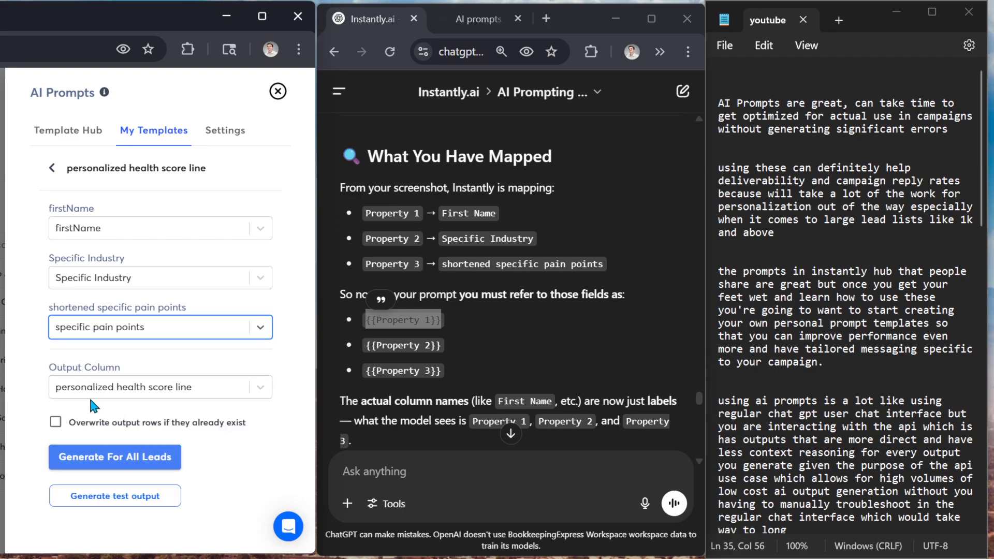
Generate a test output using the three mapped lead columns and compare it with the column mappings
click(97, 500)
scroll(103, 445, down, 2)
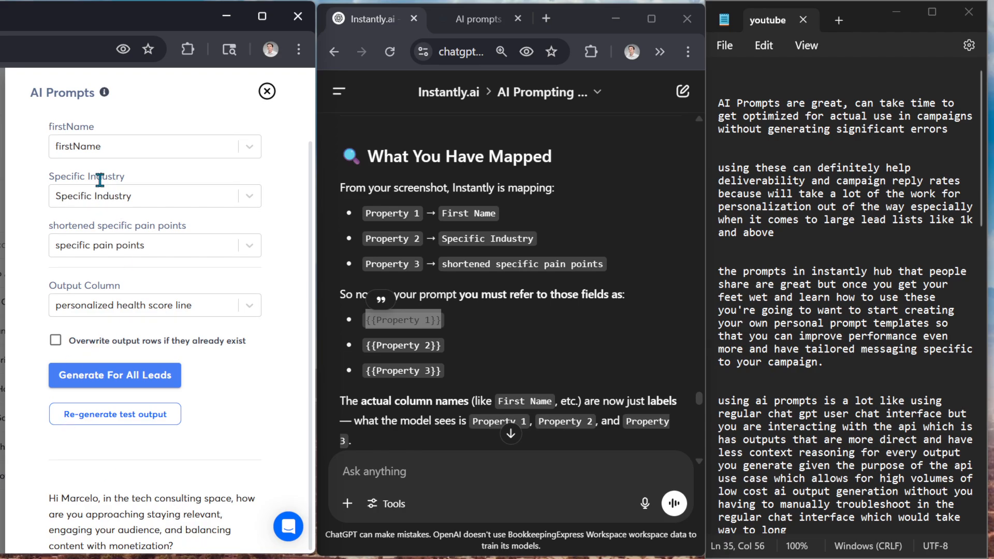
scroll(137, 308, up, 2)
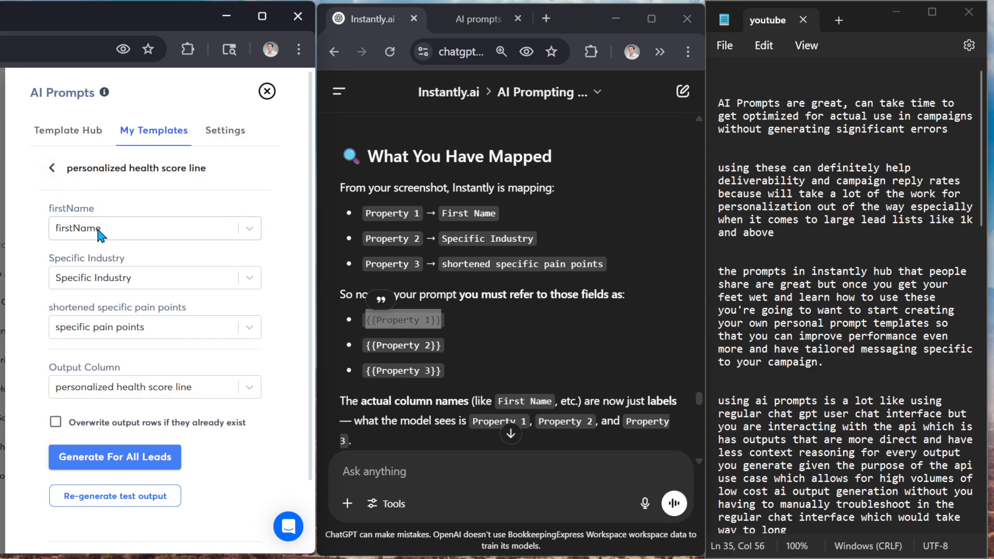
Read the generated test output, highlighting the full message and its industry mention, and compare it with the three mapped lead columns
scroll(171, 331, down, 2)
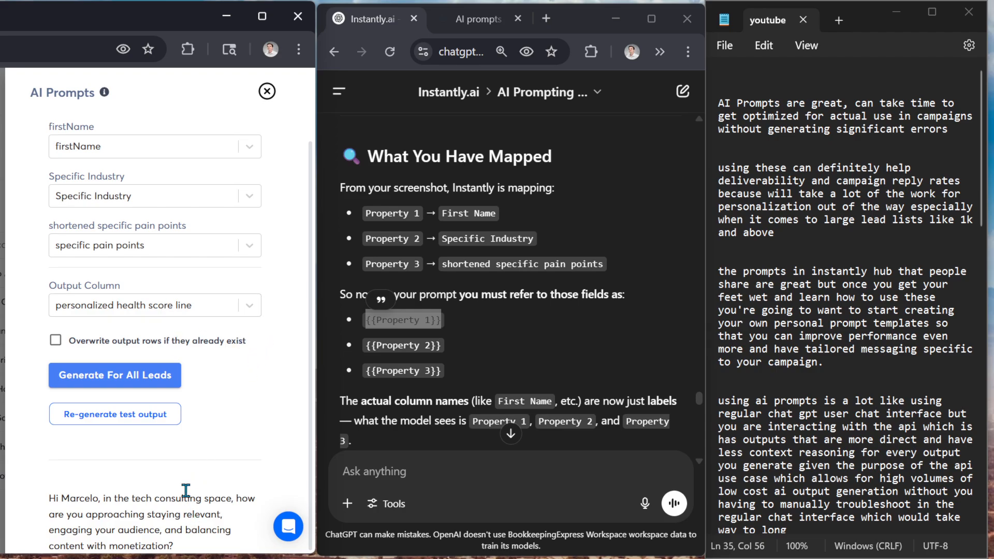
drag(197, 552, 8, 500)
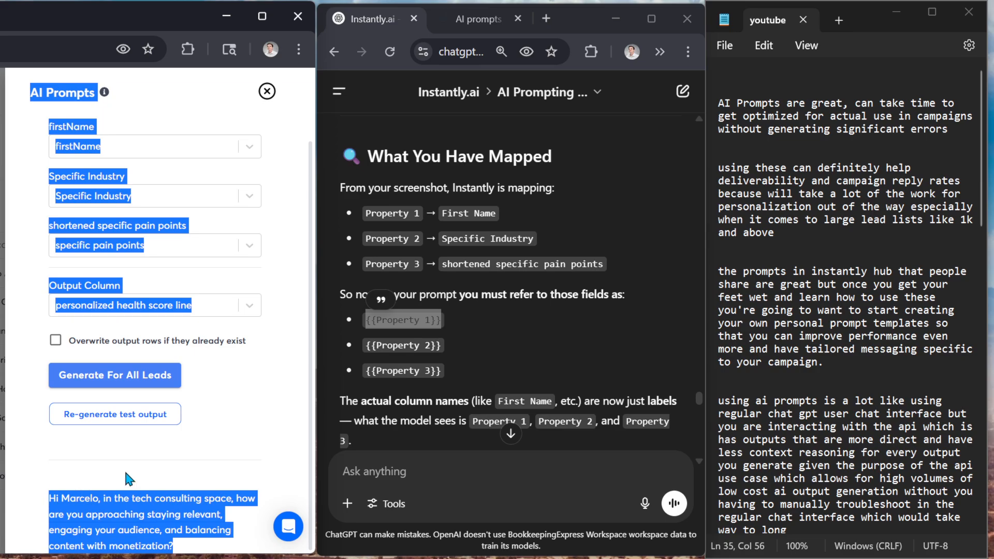
click(150, 509)
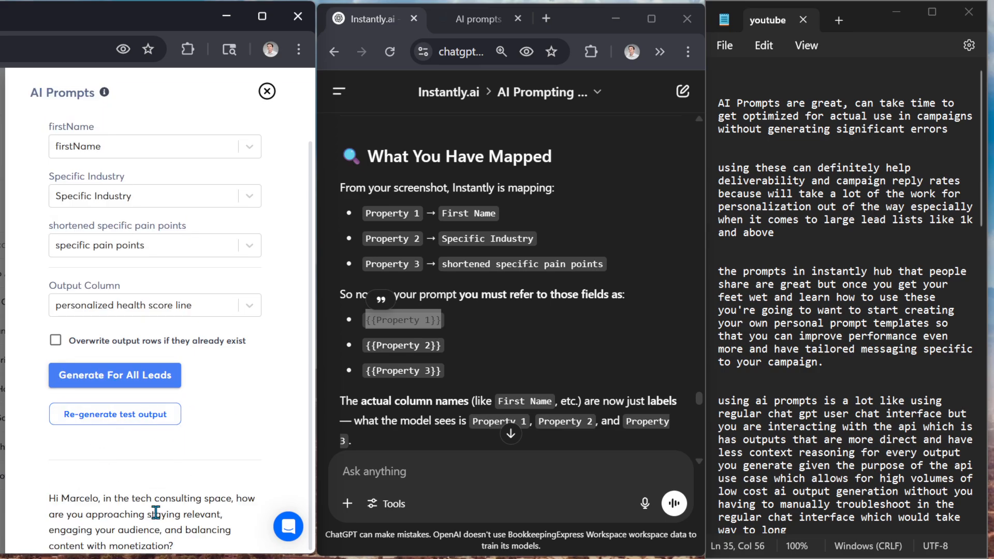
drag(179, 547, 51, 492)
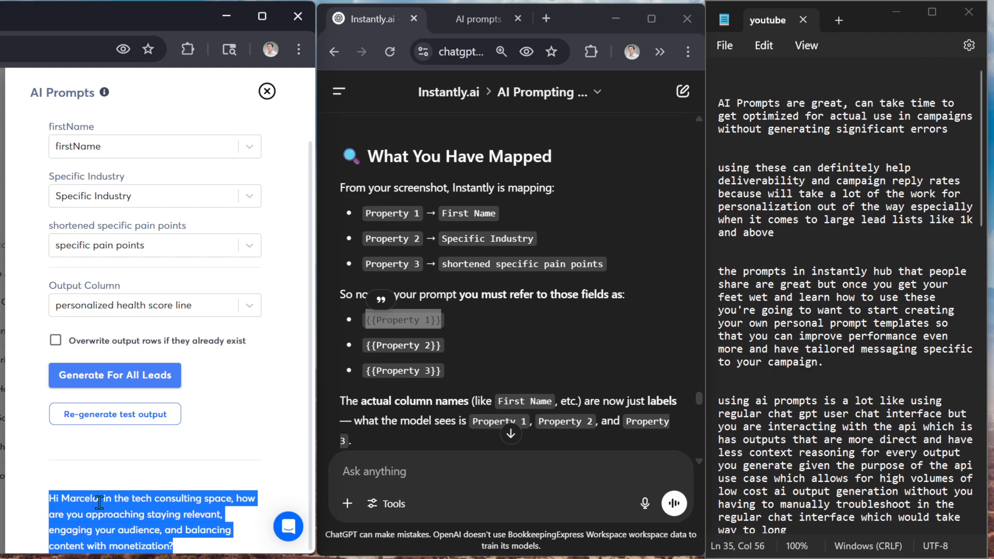
click(163, 502)
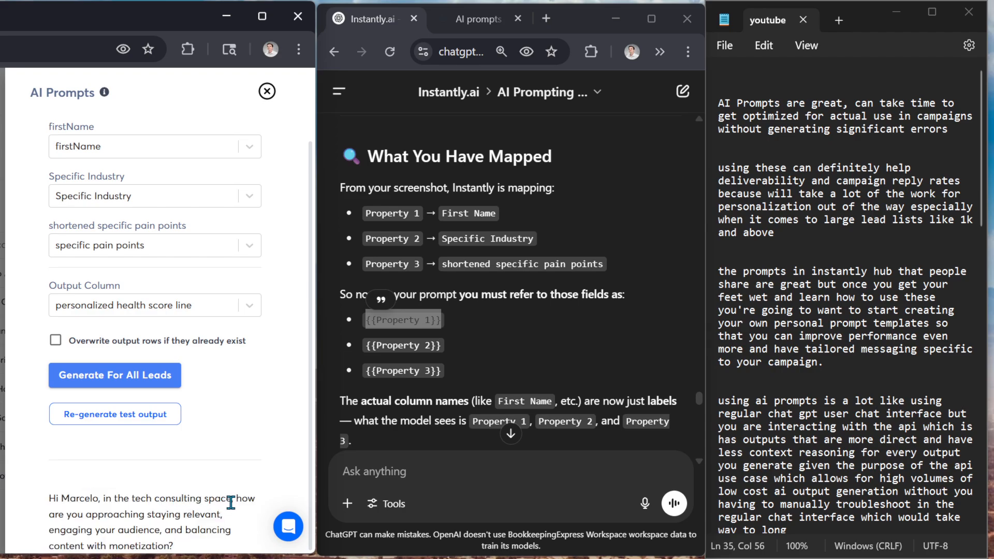
drag(233, 502, 157, 501)
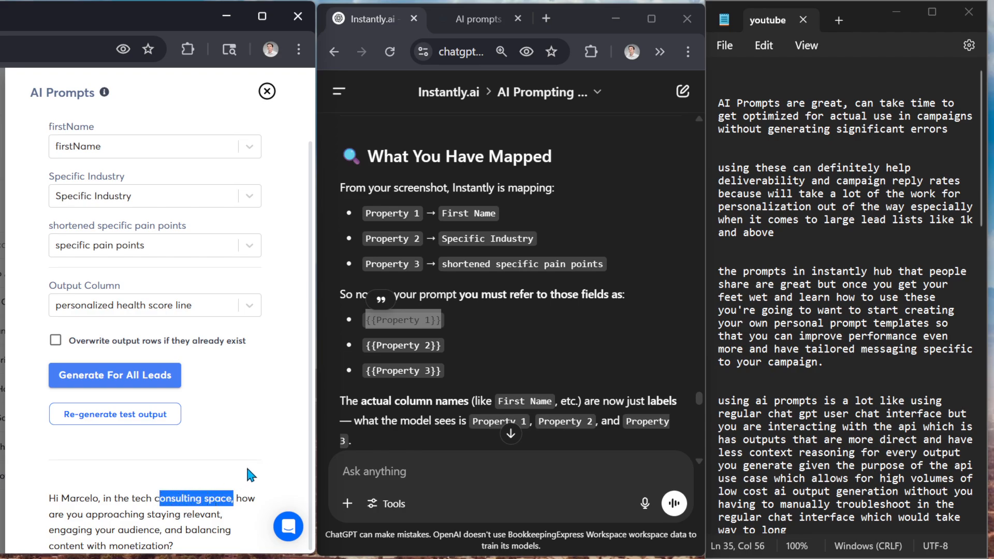
click(211, 498)
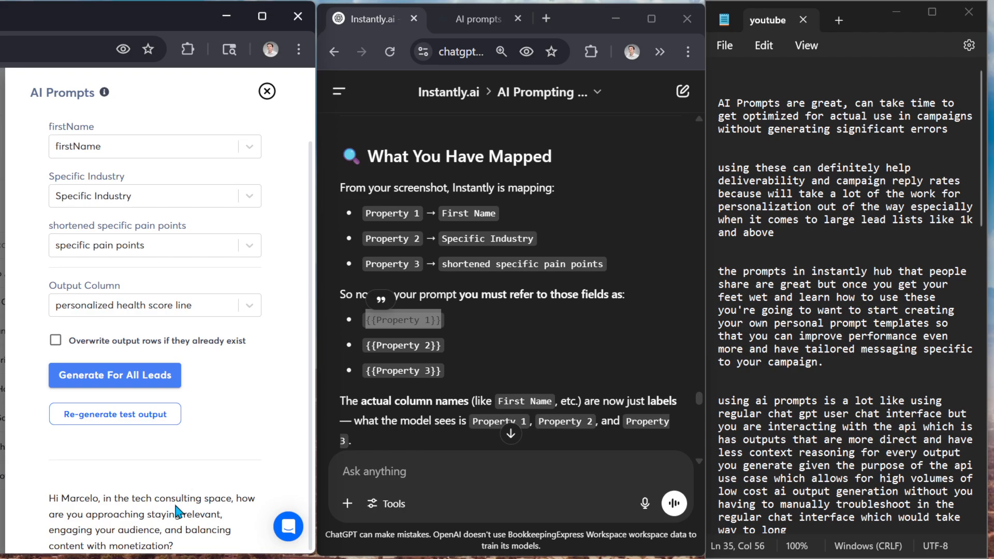
scroll(181, 510, up, 2)
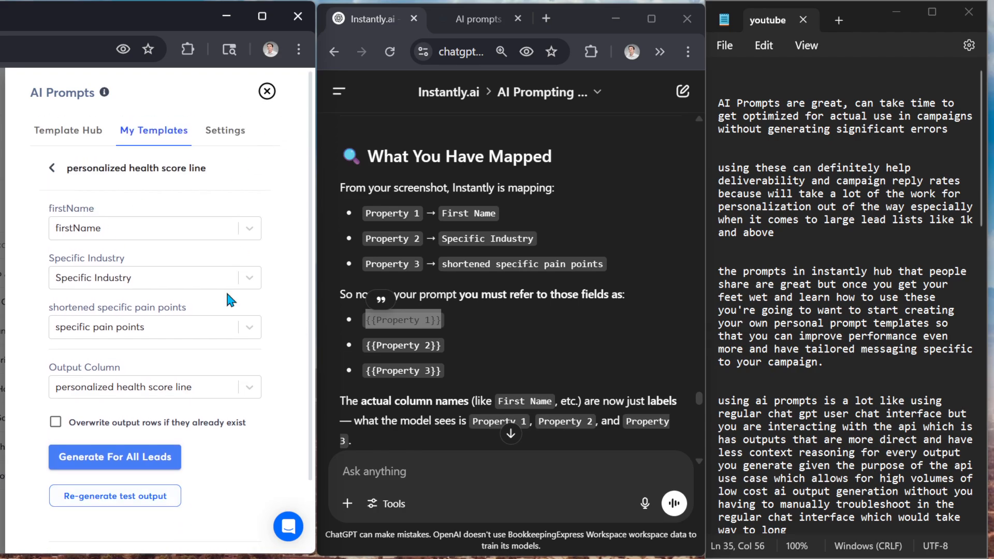
scroll(195, 411, down, 2)
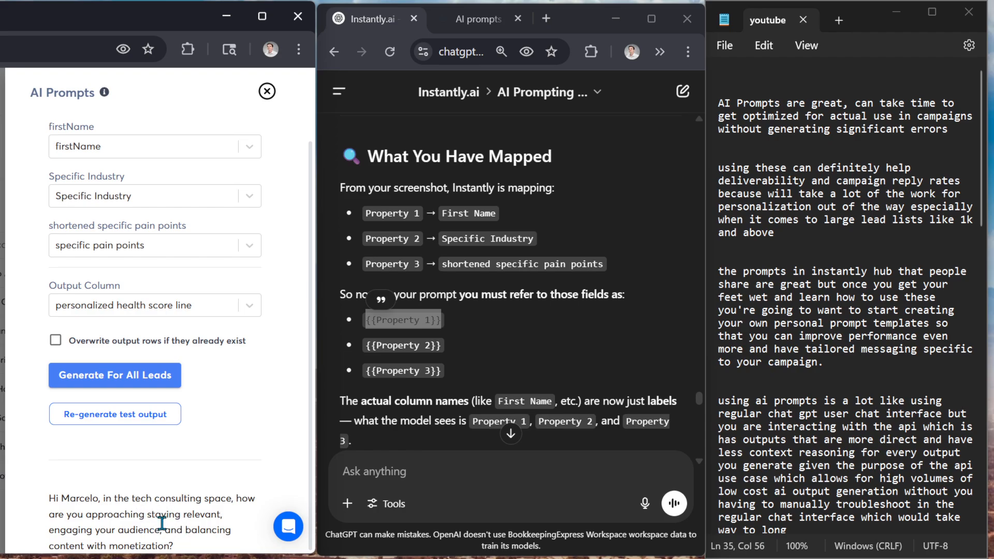
scroll(162, 533, up, 3)
scroll(160, 541, down, 3)
Check the column choices for the shortened specific pain points input and highlight that input's label
click(144, 248)
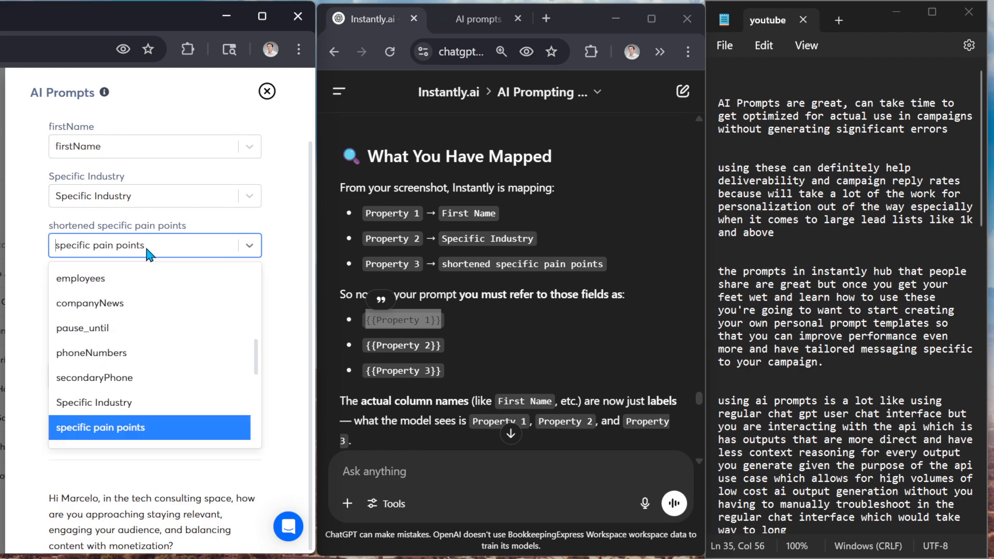
click(101, 251)
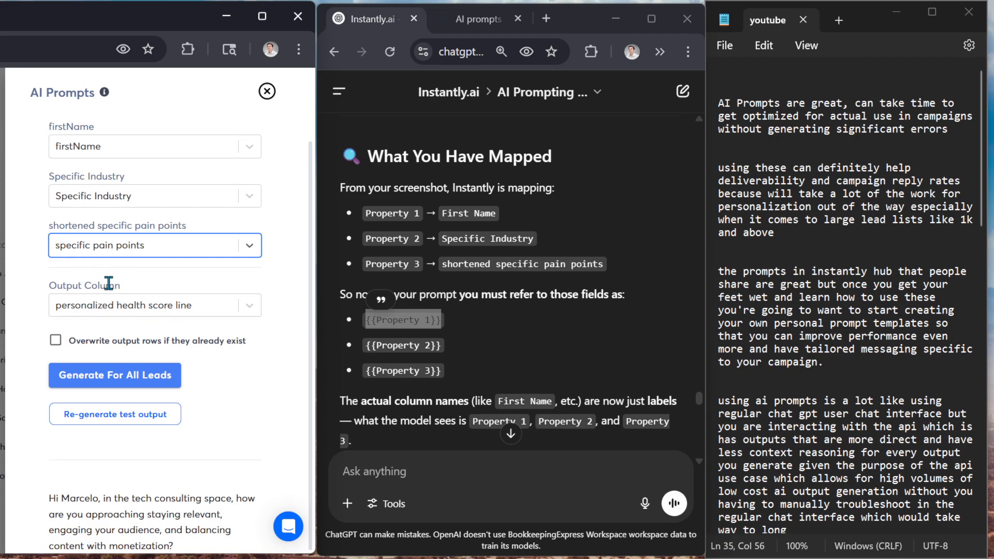
click(189, 226)
drag(190, 226, 24, 225)
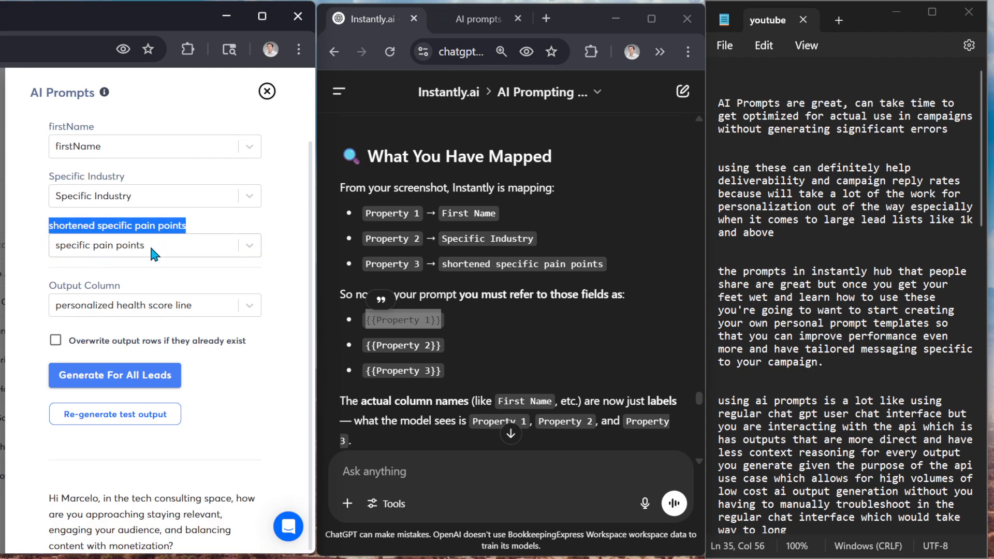
scroll(145, 243, up, 3)
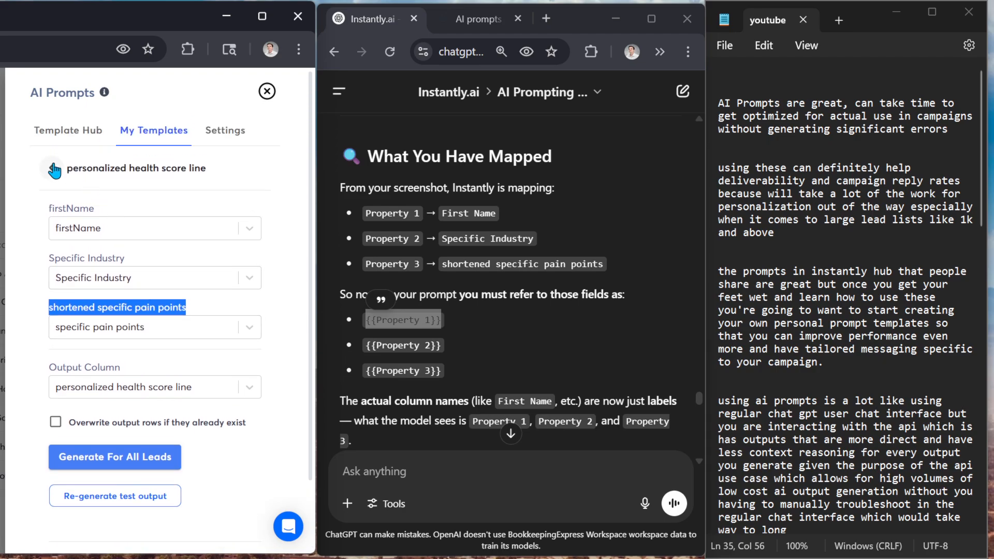
Open the "shortened specific pain points" template, browse the lead columns for its specific pain points input and return to the template list
click(47, 163)
click(173, 257)
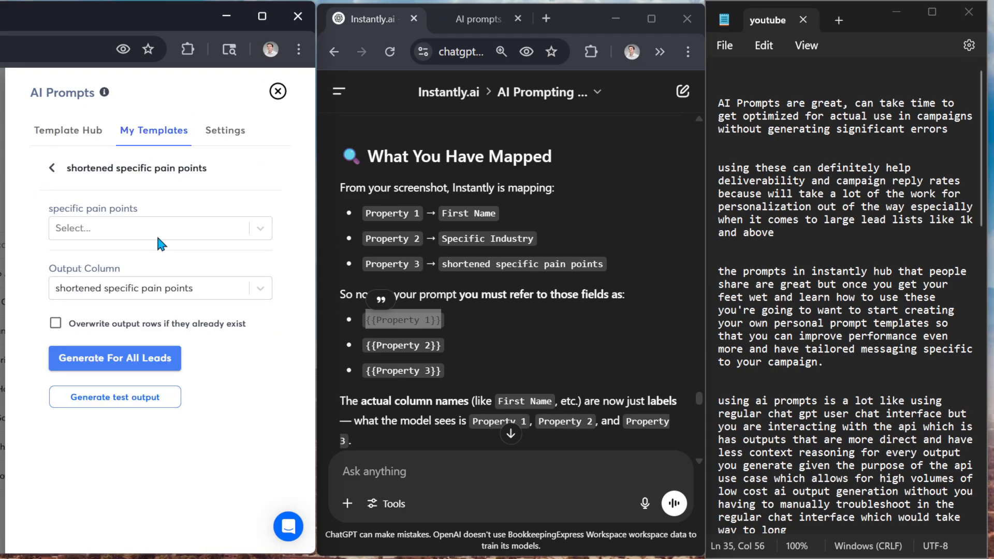
click(156, 234)
scroll(169, 331, down, 10)
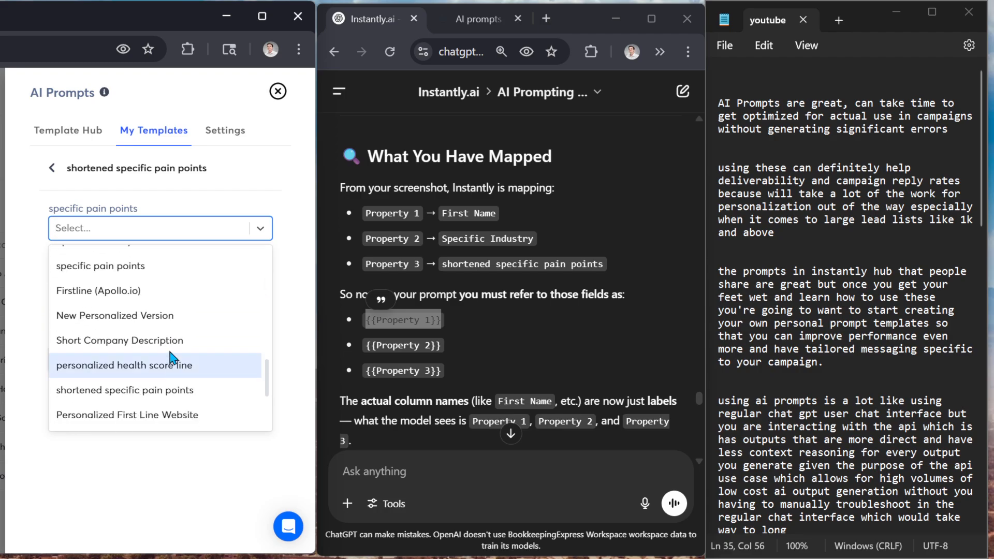
scroll(176, 396, down, 2)
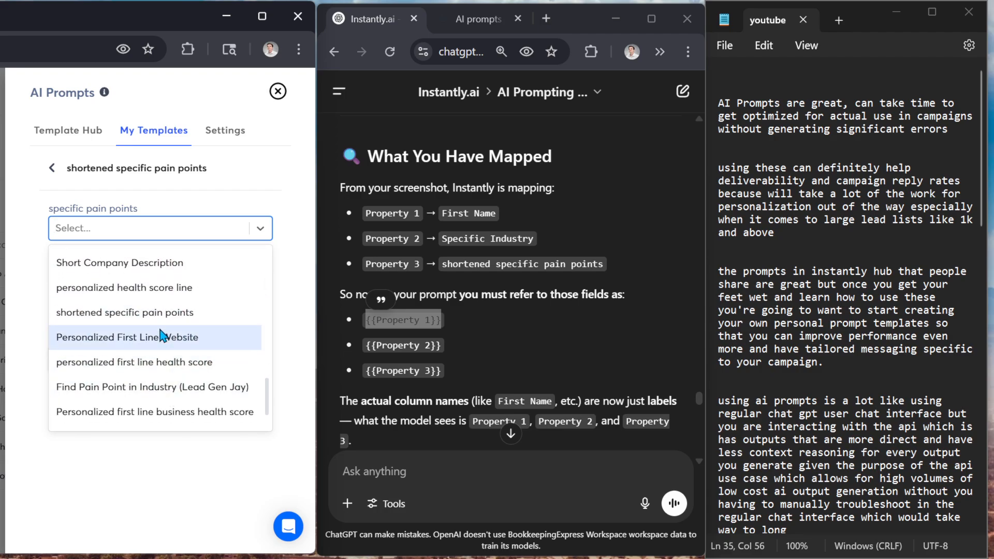
click(51, 167)
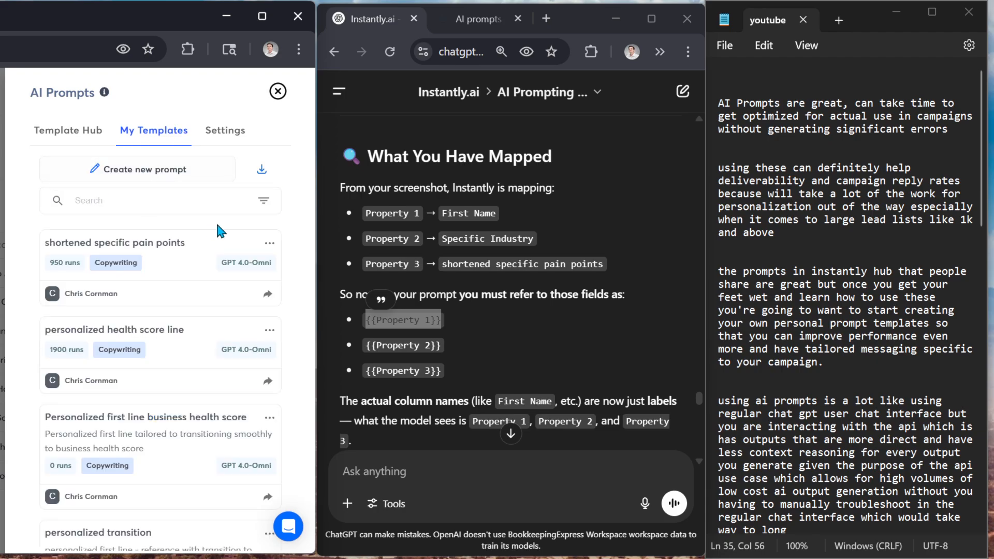
Open the "shortened specific pain points" prompt for editing, highlight its {{property_1}} variable and show the prompt preview
click(269, 243)
click(248, 275)
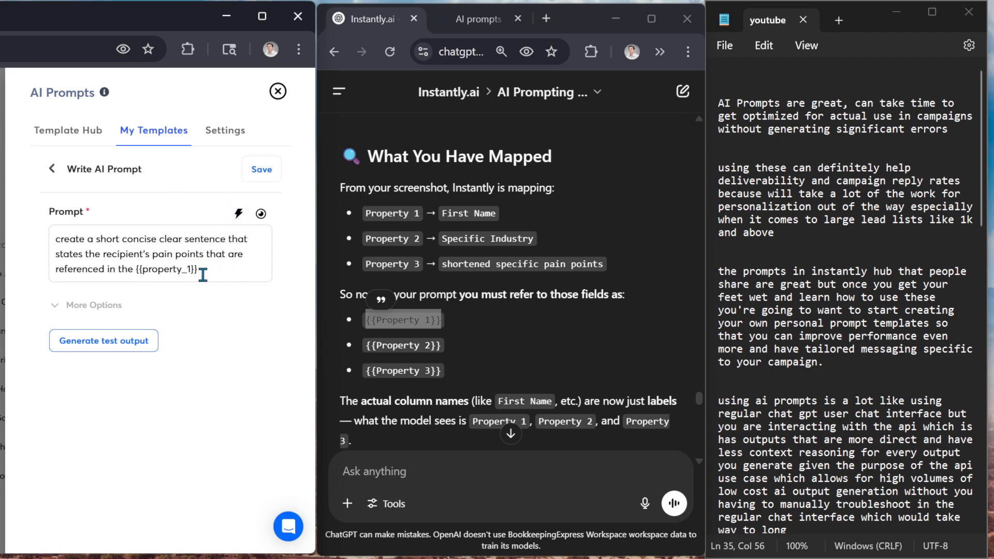
drag(218, 271, 143, 269)
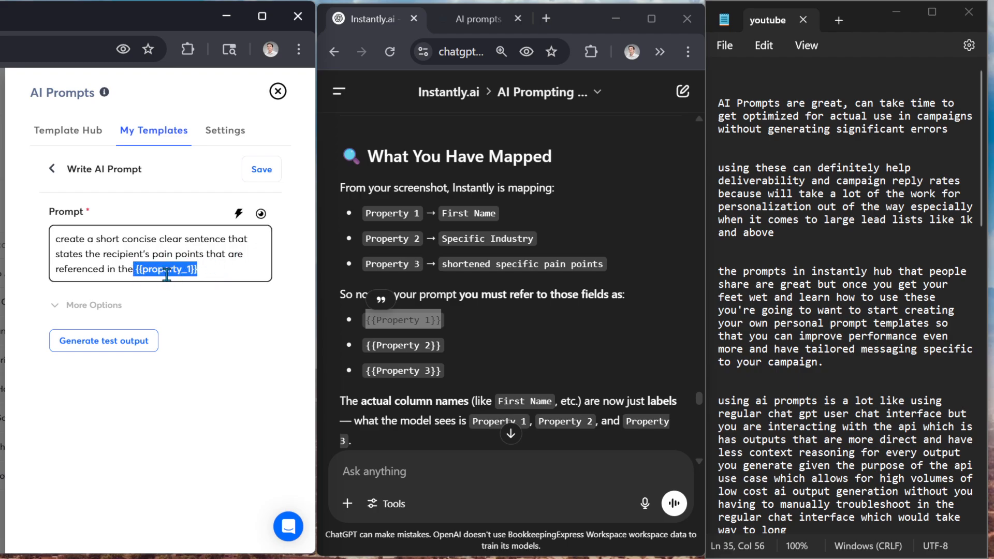
click(261, 213)
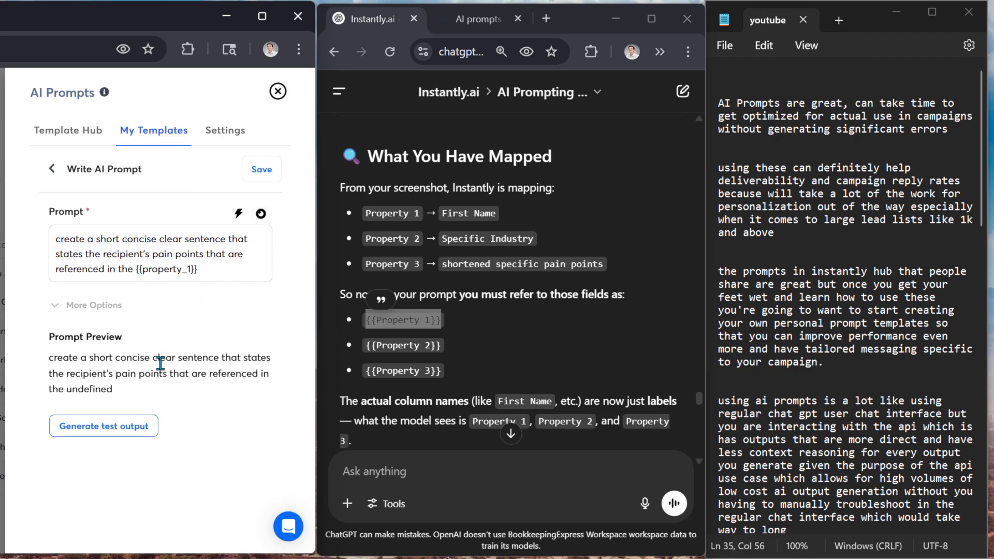
Generate a test output from the prompt editor, highlight part of its text and leave the editor
click(125, 431)
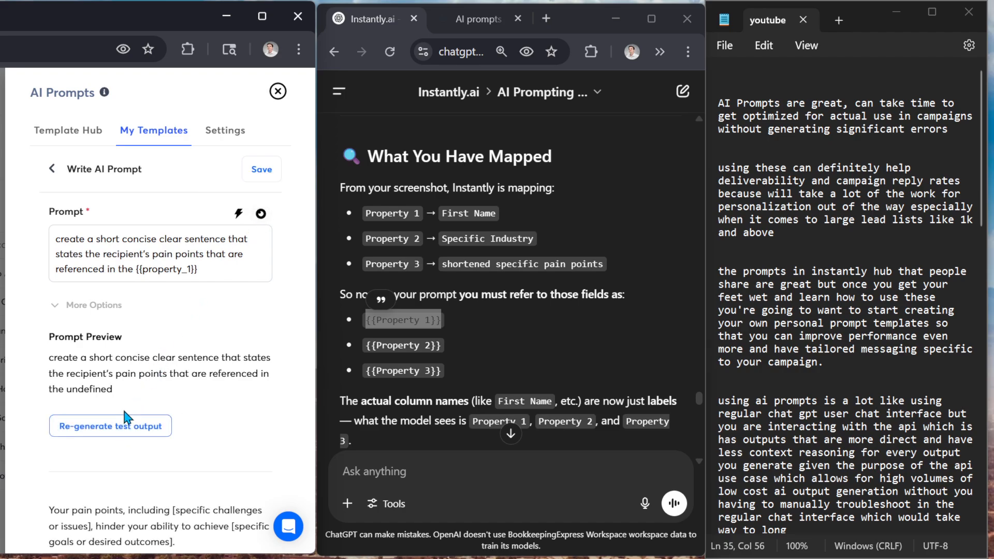
drag(175, 542, 141, 528)
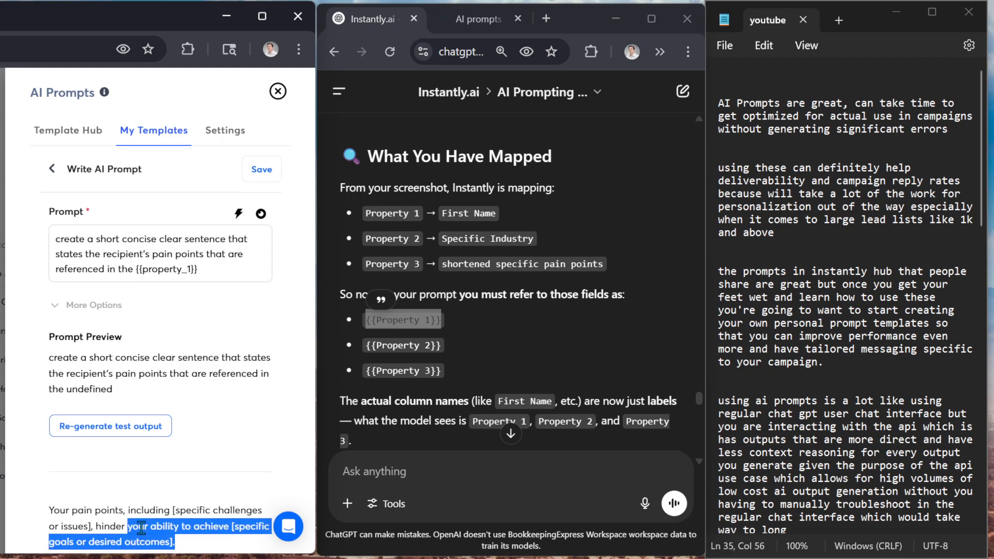
click(217, 523)
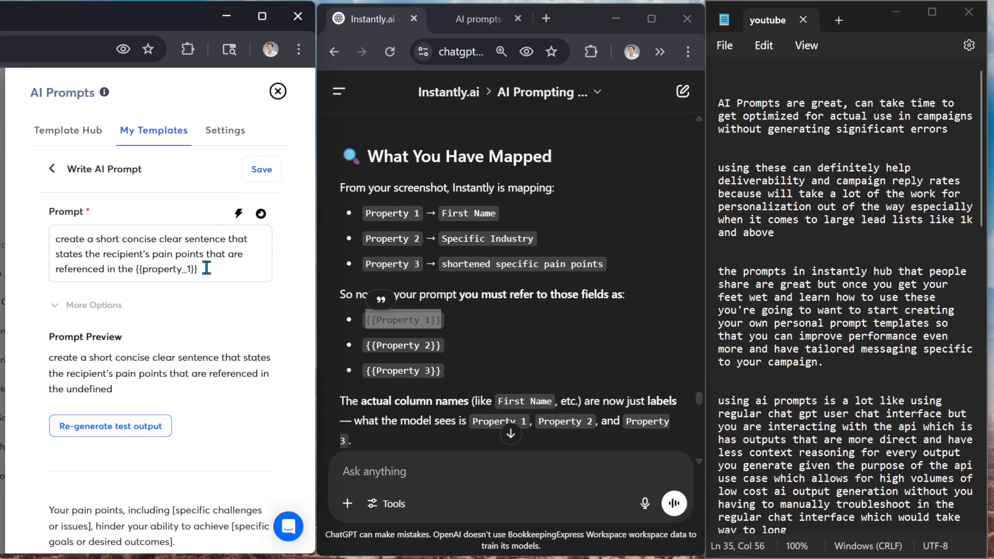
click(52, 169)
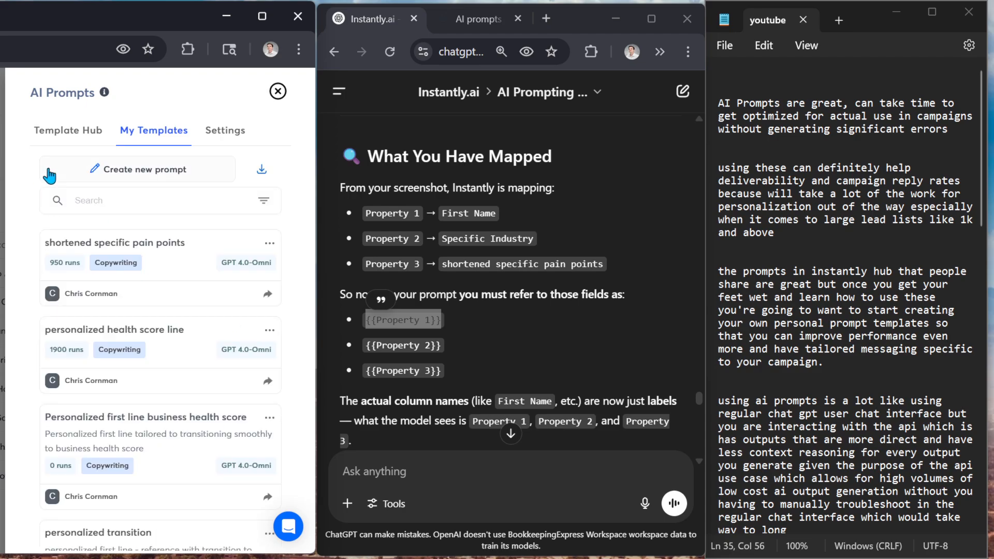
click(271, 244)
click(247, 275)
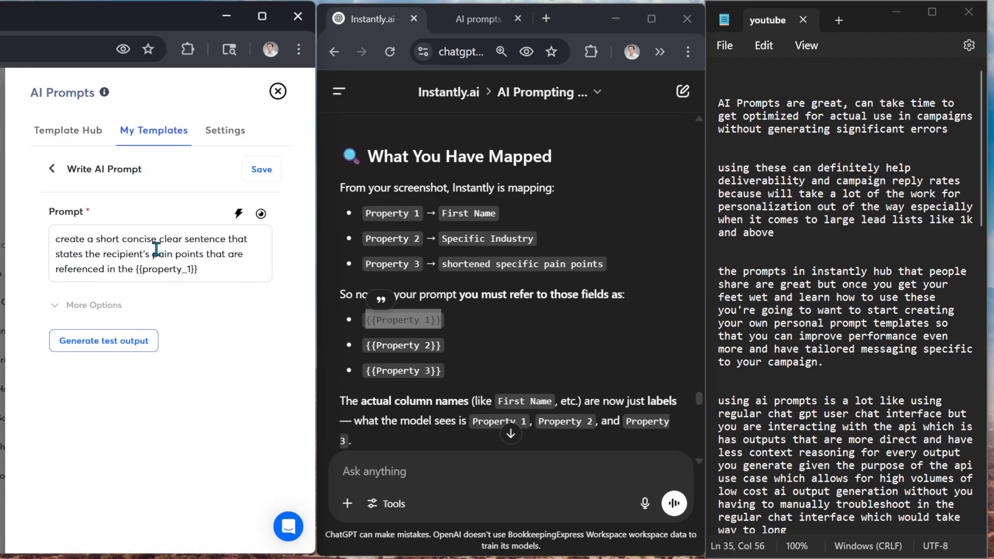
click(51, 171)
Open the "shortened specific pain points" template for use, map its input to the specific pain points column and generate a test output
click(170, 254)
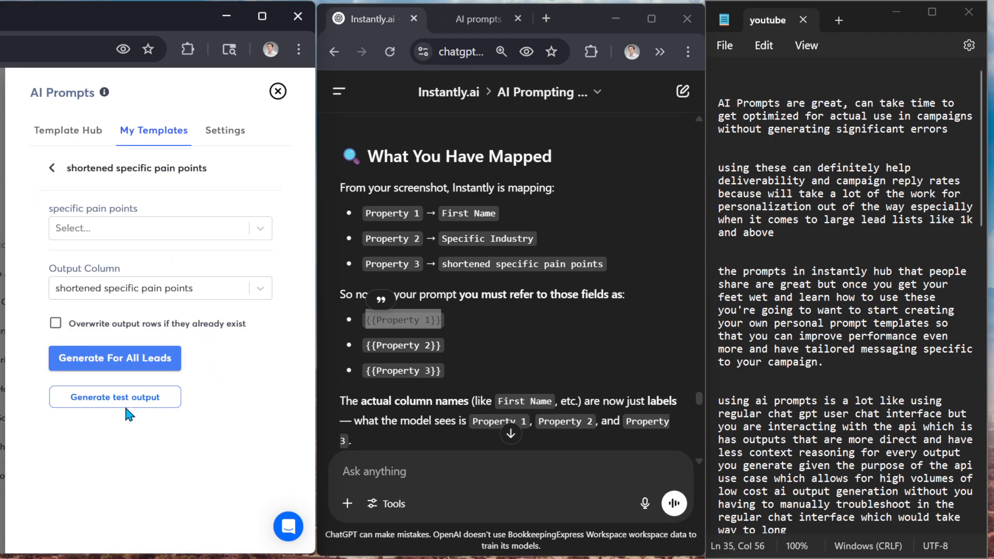
click(121, 228)
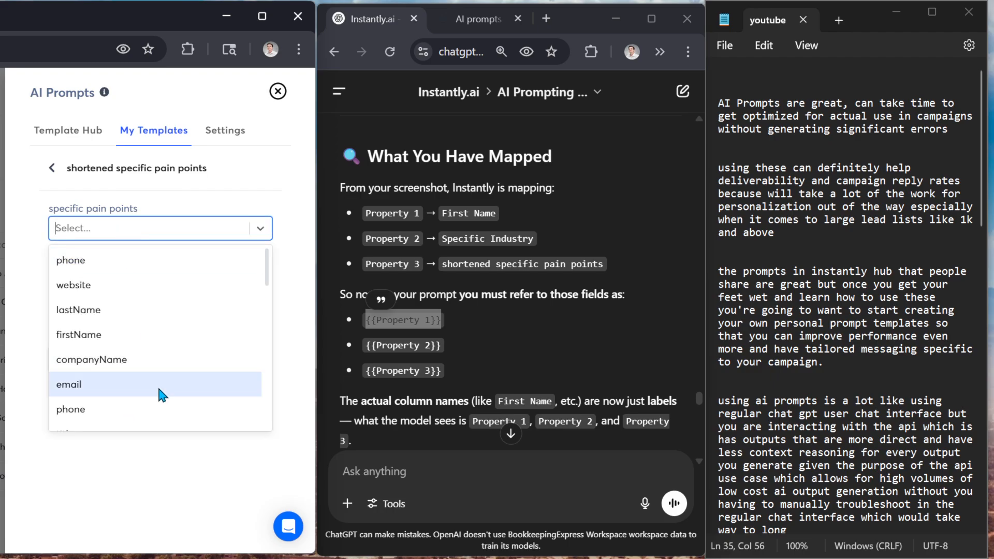
scroll(160, 389, down, 7)
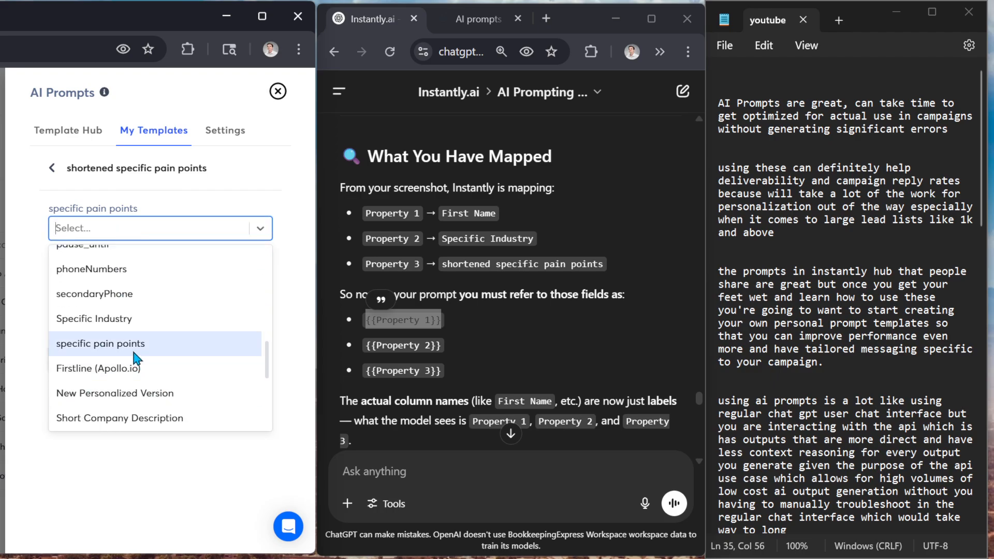
click(134, 352)
click(131, 396)
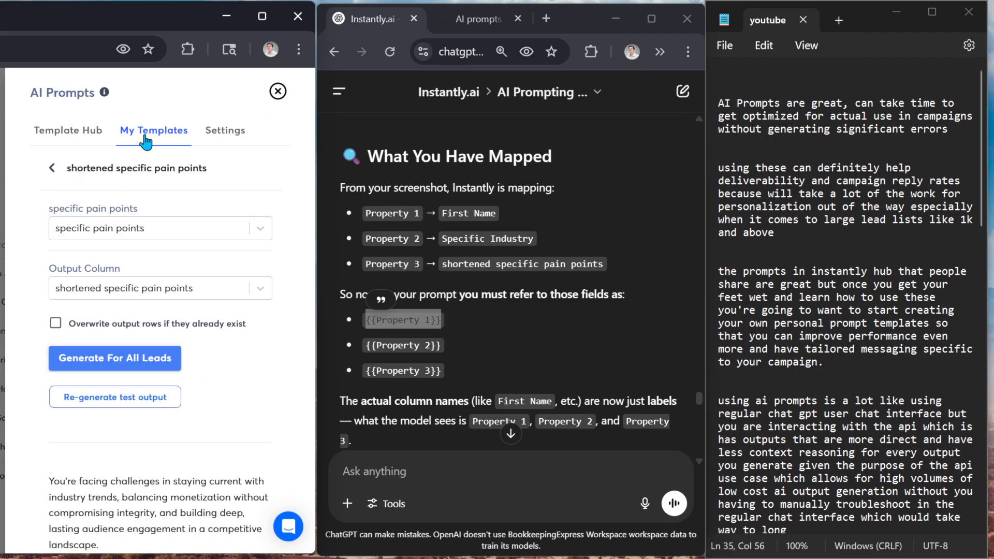
Compare the required inputs of the "personalized health score line" and "shortened specific pain points" templates, returning to the template list
click(54, 170)
click(161, 323)
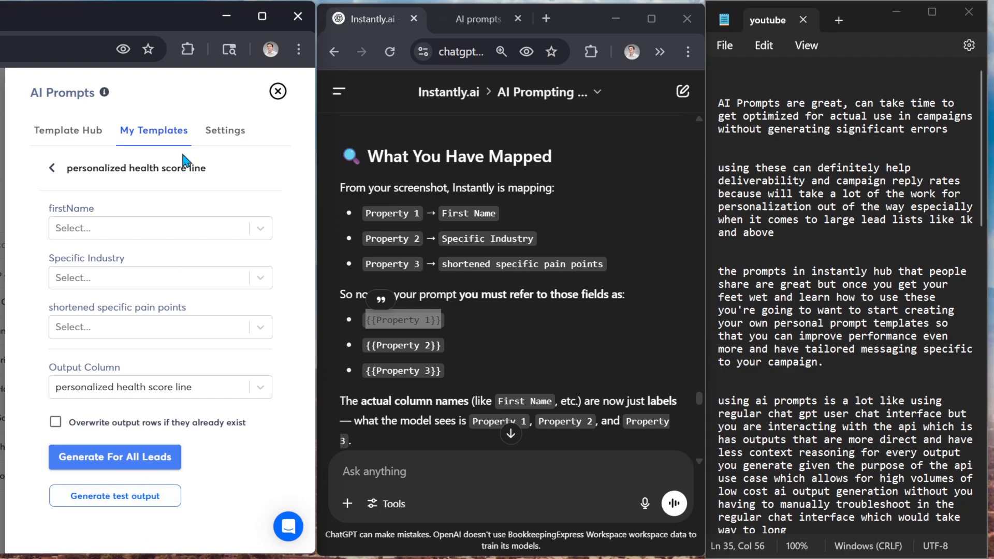
click(52, 168)
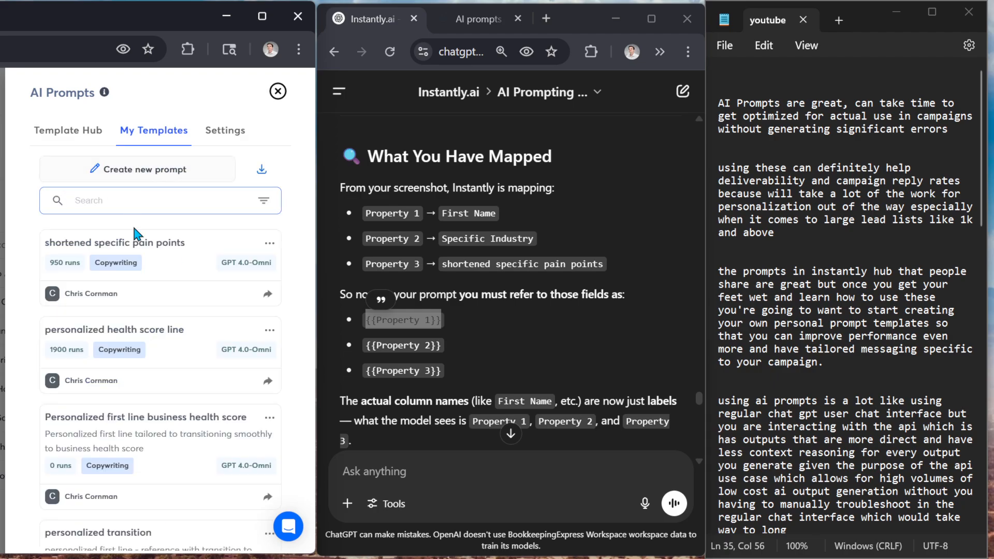
click(149, 333)
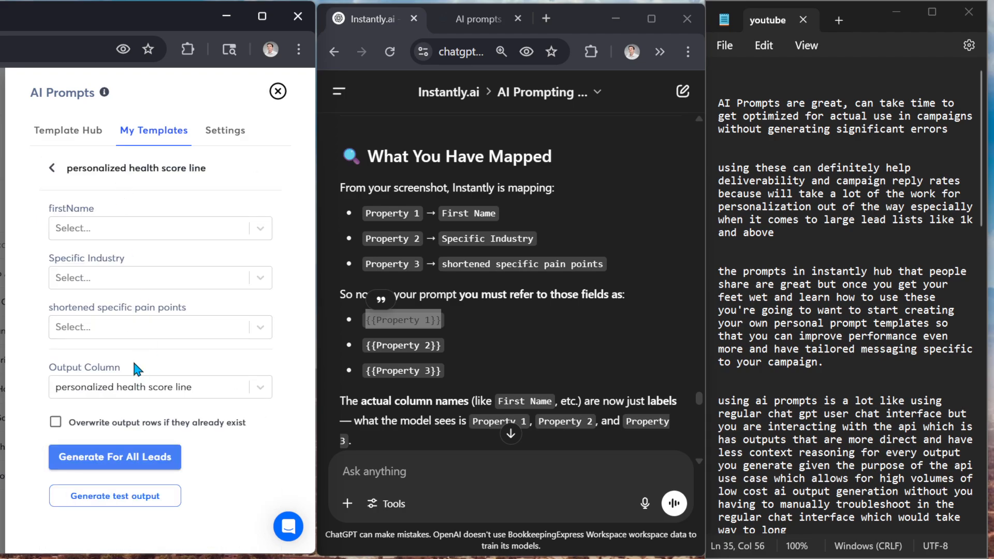
click(52, 168)
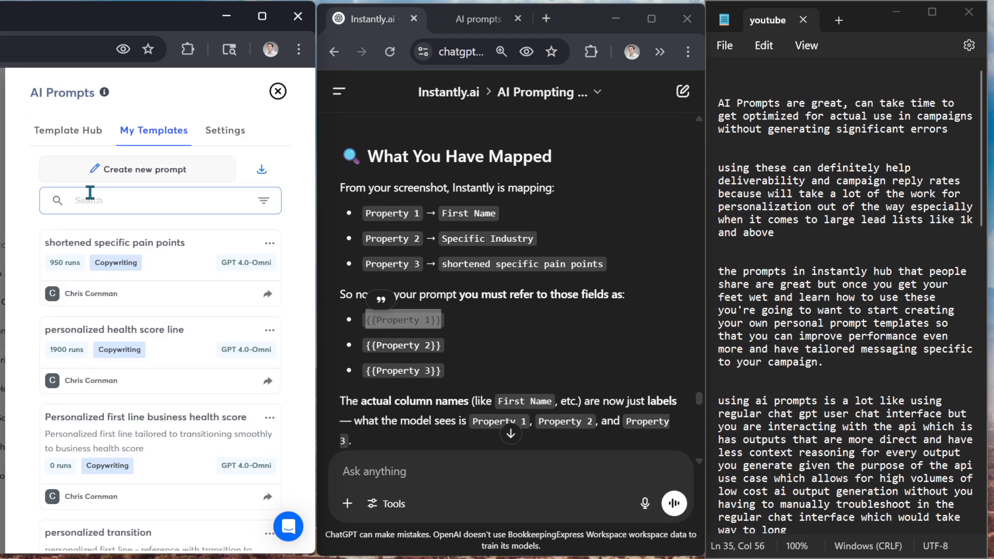
click(134, 249)
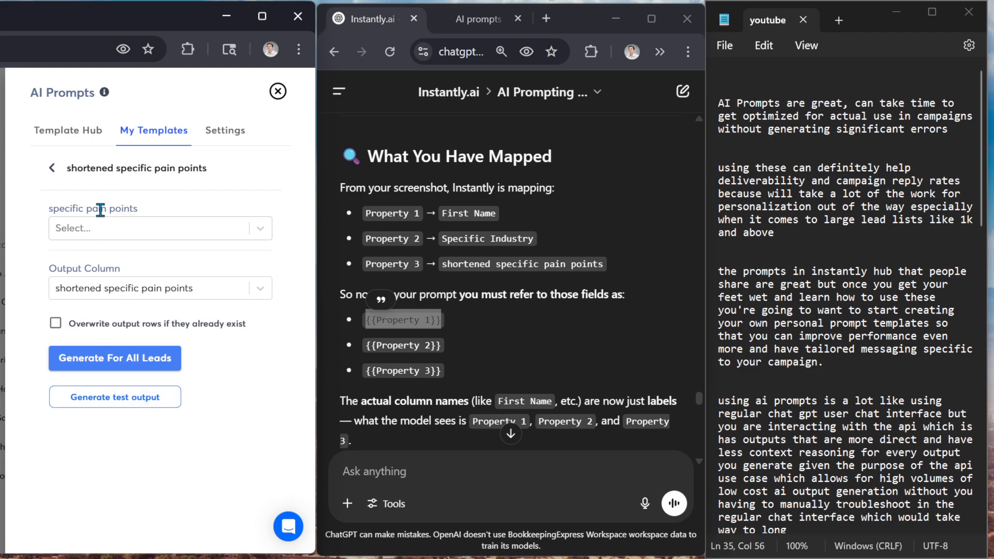
click(51, 169)
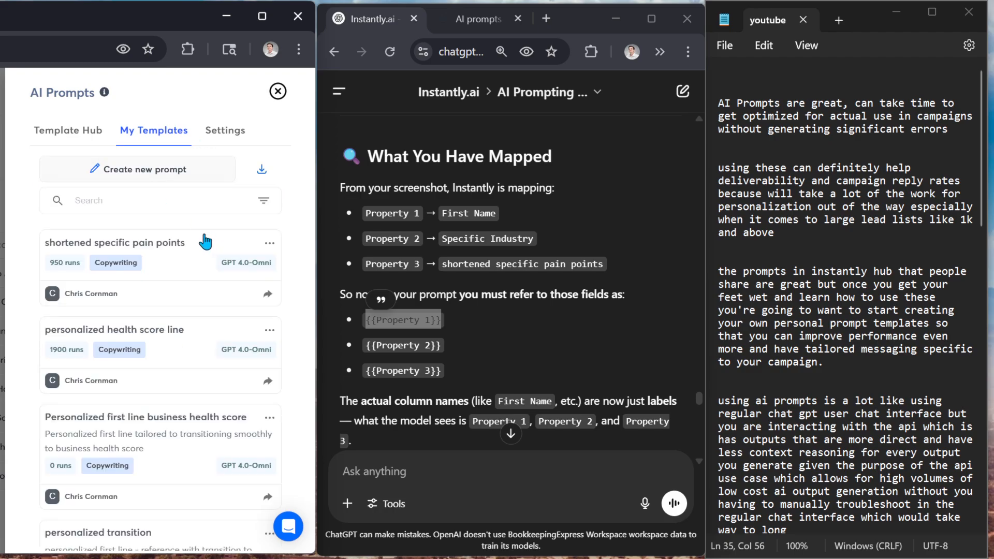
Open the "shortened specific pain points" prompt for editing and generate a test output without any mapped column
click(269, 242)
click(256, 270)
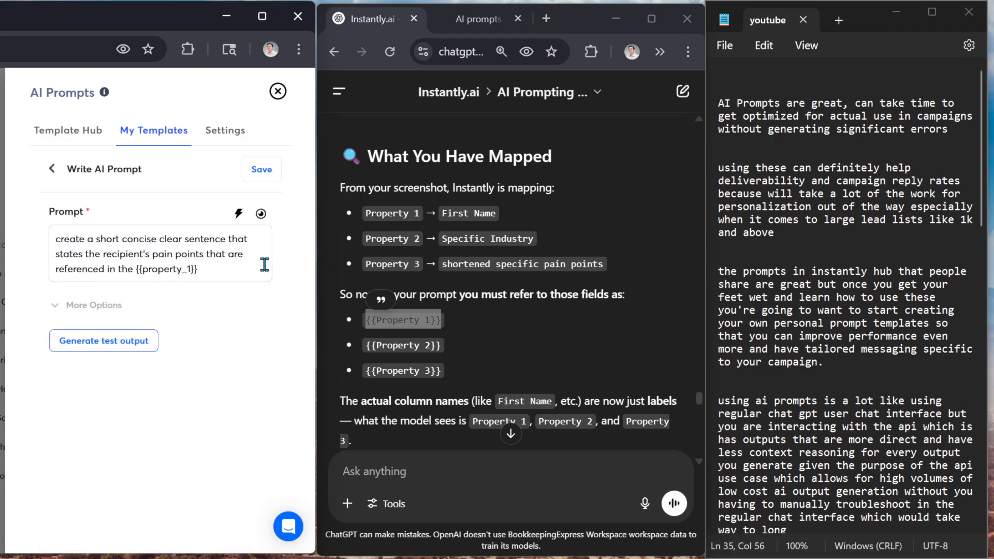
click(213, 269)
click(137, 341)
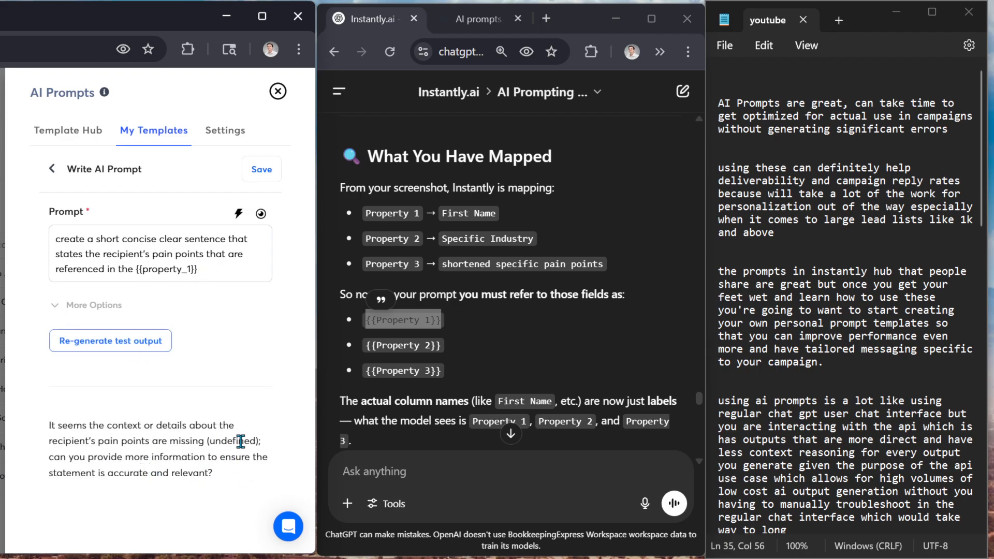
Highlight "undefined" in the test output and the {{property_1}} variable in the prompt to relate the two
drag(258, 441, 207, 441)
click(206, 270)
drag(207, 269, 144, 271)
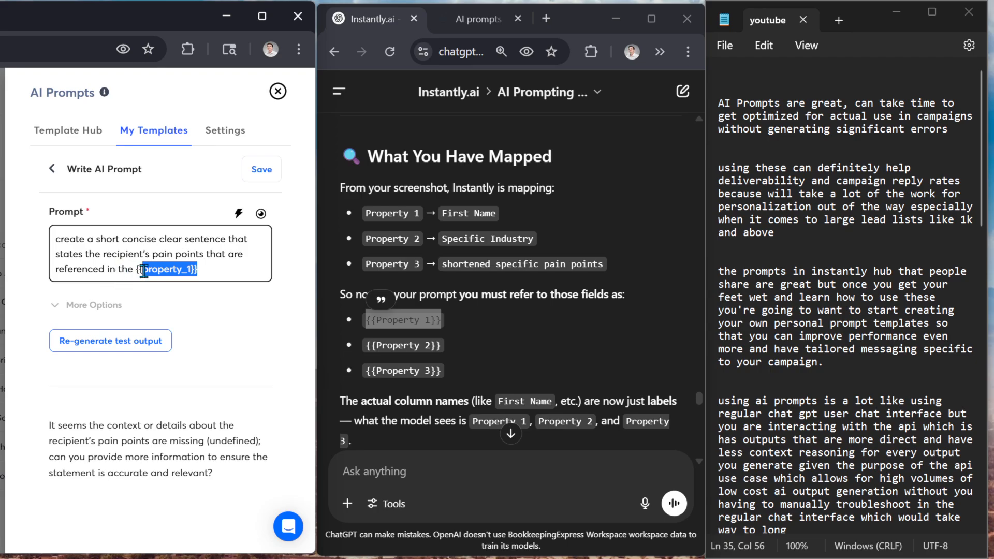
click(160, 239)
Check the "specific pain points" input description in the template's save form and save the template
click(258, 176)
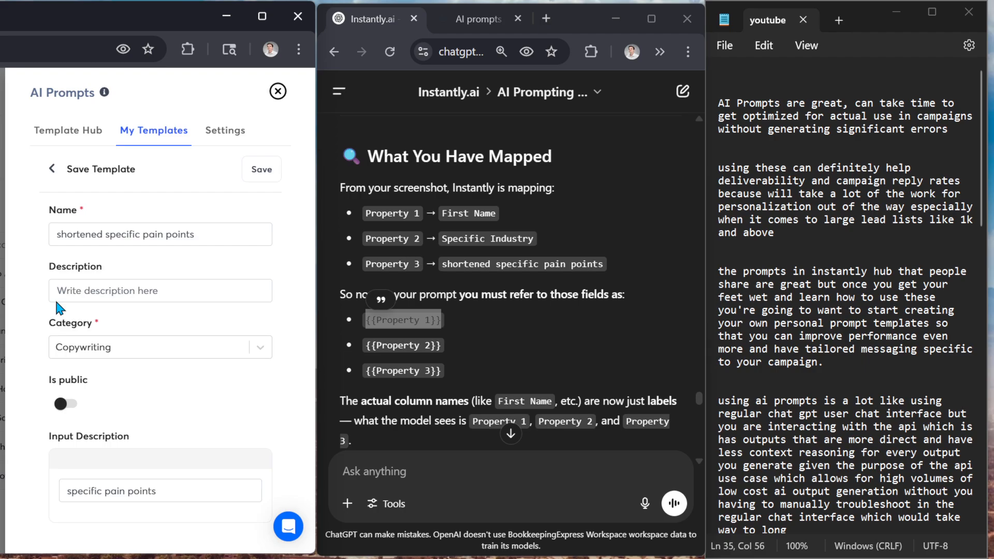
click(124, 493)
click(249, 177)
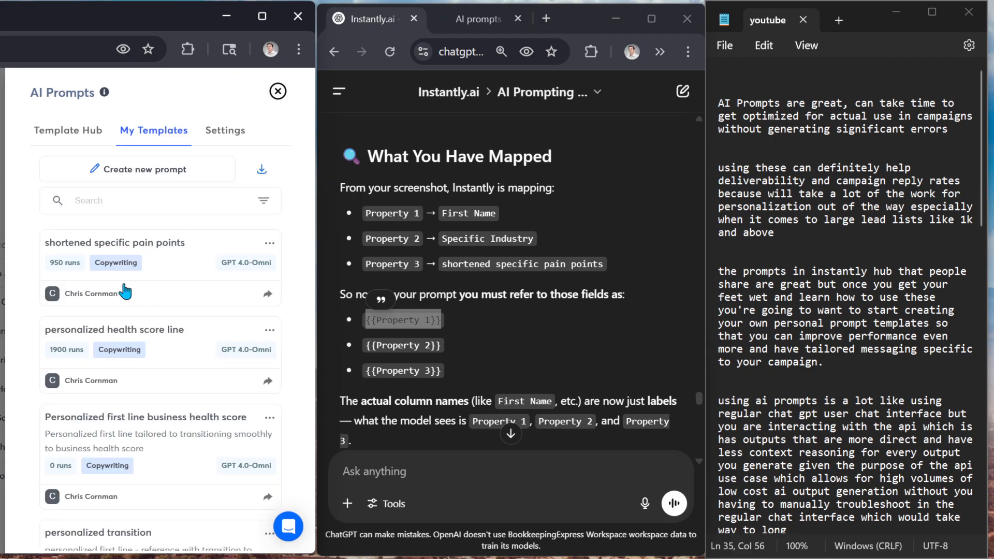
Open the "shortened specific pain points" template for use and map its input to the specific pain points column
click(170, 251)
click(61, 229)
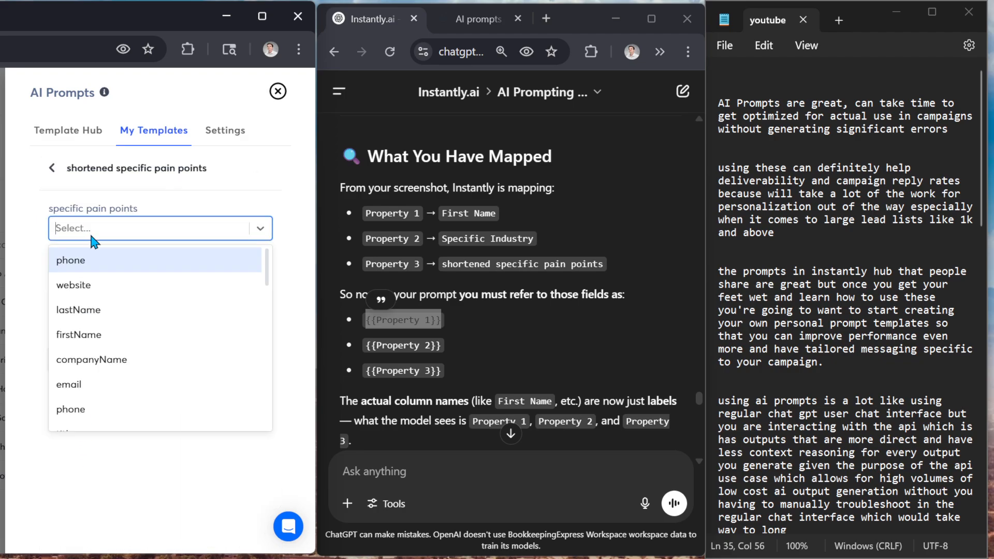
scroll(122, 354, down, 10)
scroll(125, 362, down, 2)
click(116, 344)
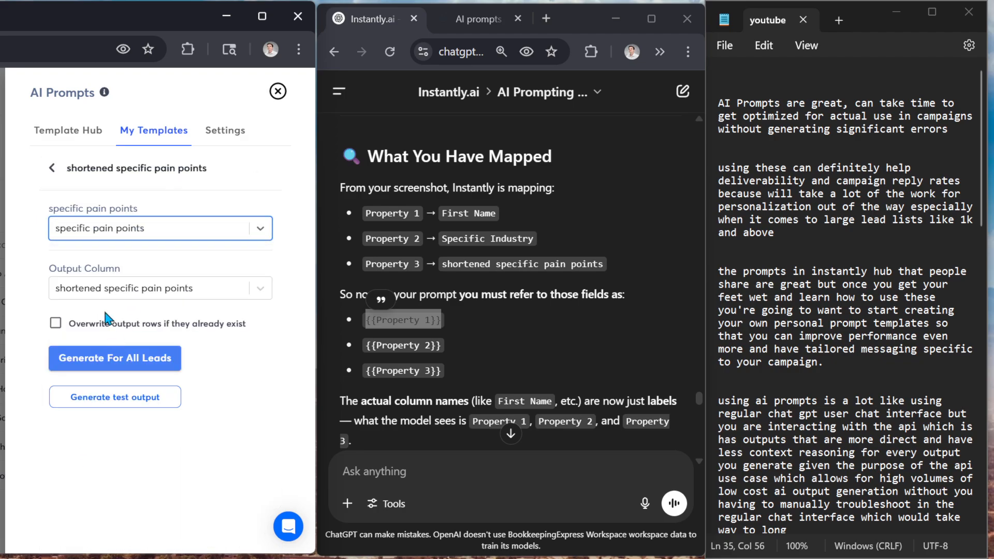
Generate a test output from the mapped specific pain points column and highlight the generated text
click(102, 399)
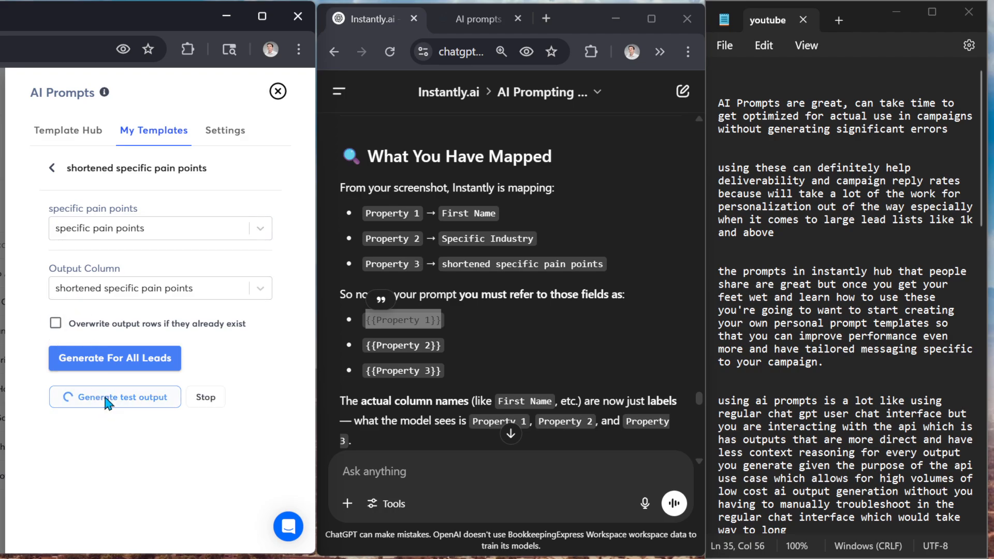
drag(110, 549, 51, 482)
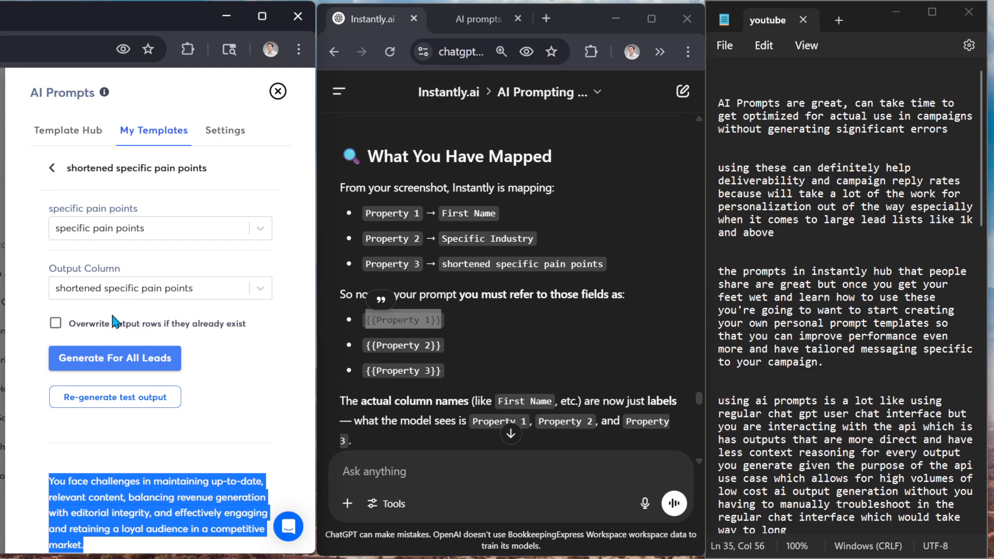
click(195, 483)
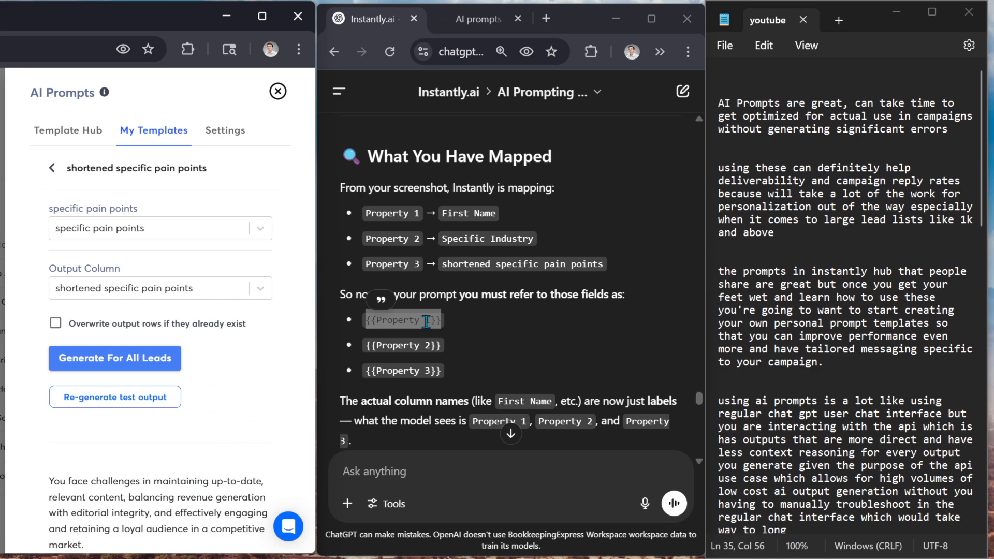
Highlight {{Property 1}} in the ChatGPT explanation and recheck the input field of the "shortened specific pain points" template
click(444, 318)
drag(444, 318, 355, 324)
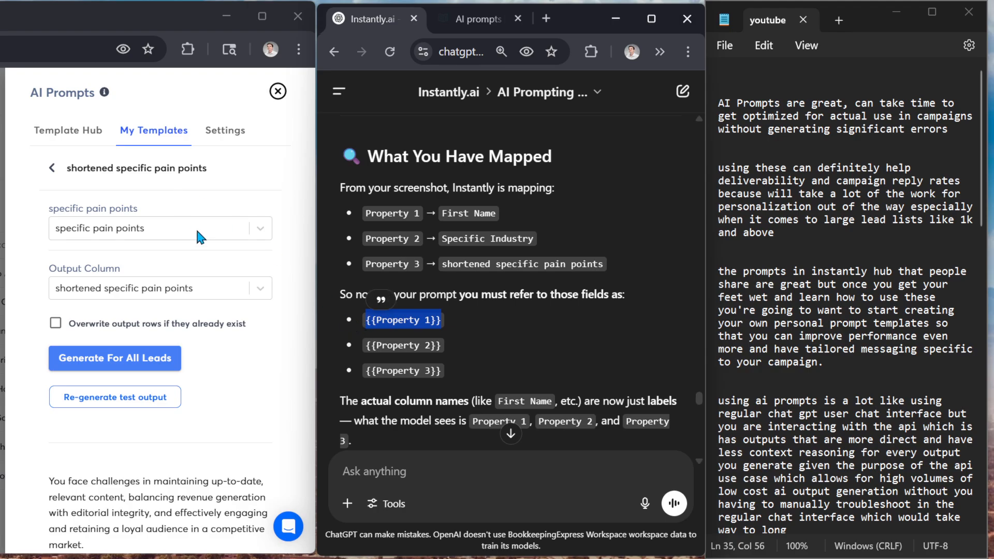
click(52, 167)
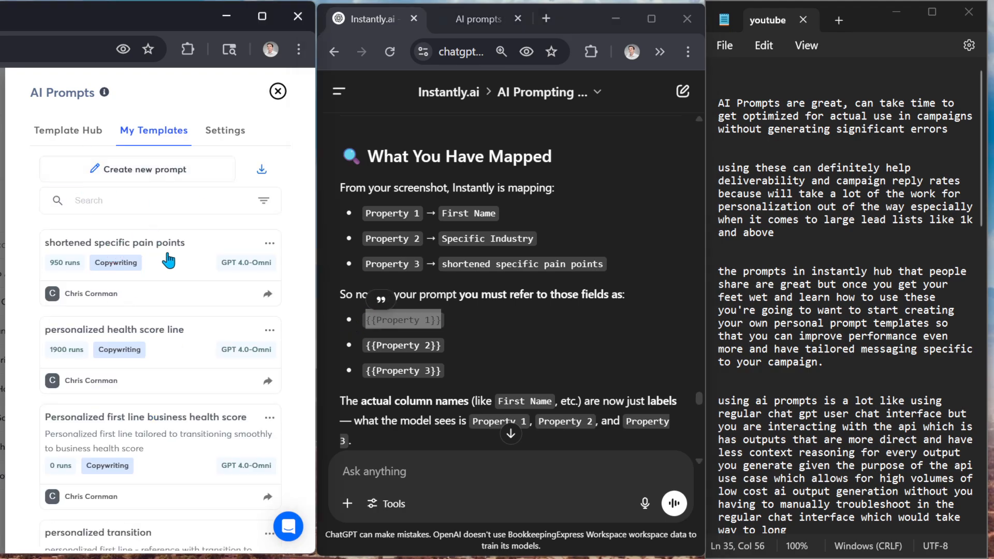
click(192, 251)
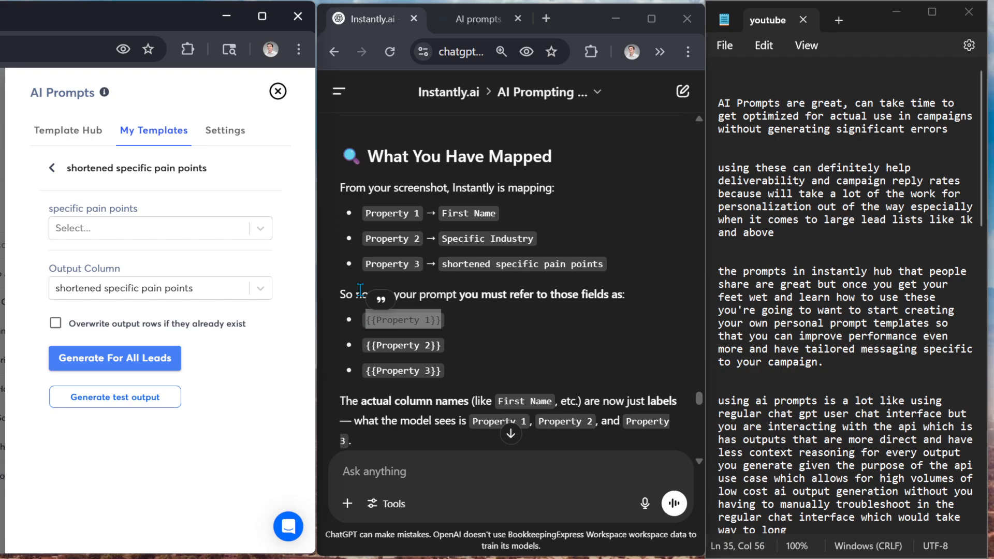
click(53, 167)
Open the "personalized health score line" prompt for editing and show its prompt preview
click(270, 243)
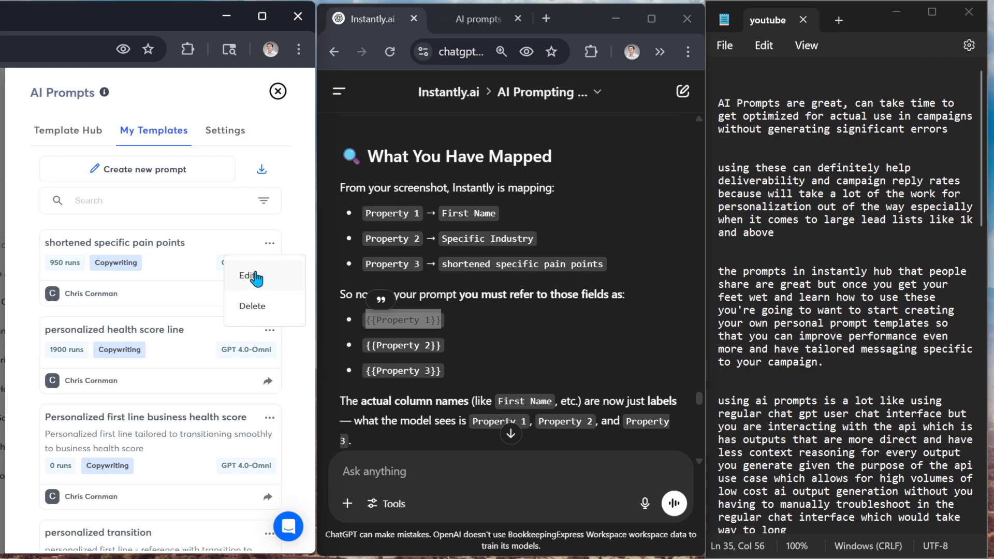
click(269, 331)
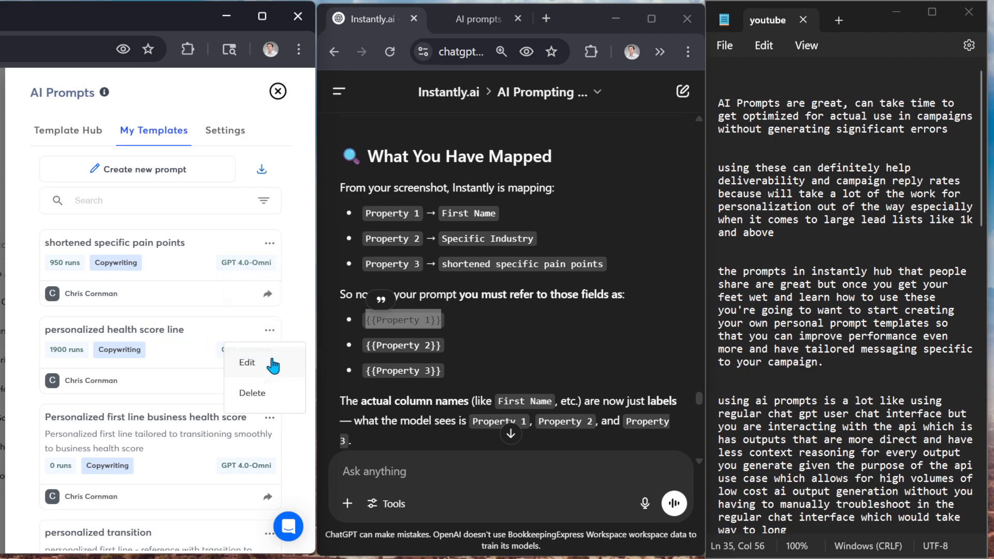
click(241, 360)
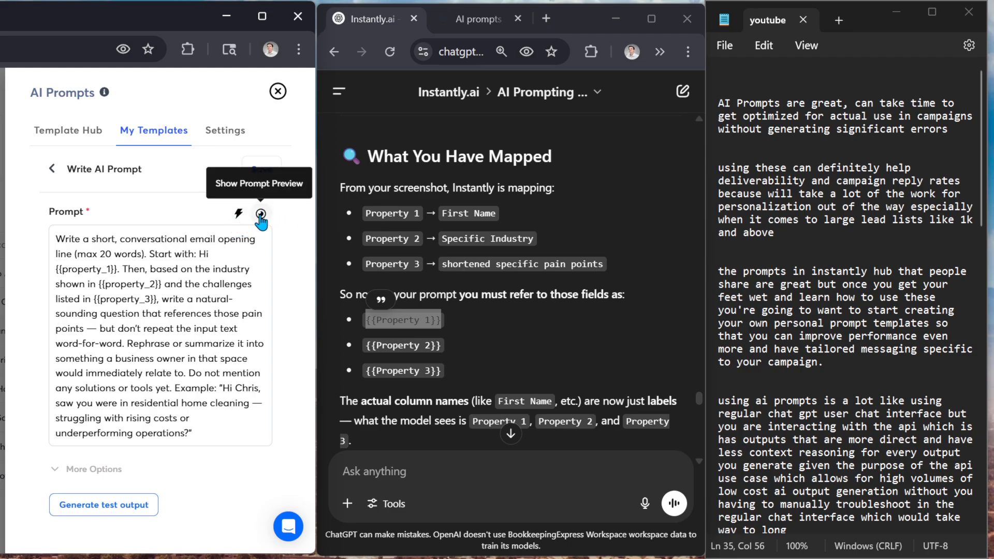
click(261, 213)
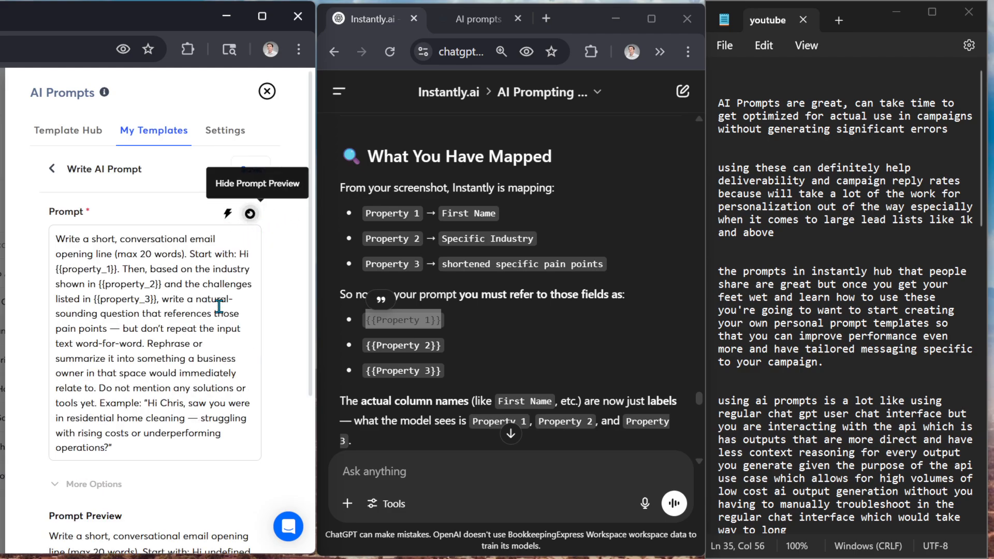
Compare the prompt's three property variables with the text in the prompt preview and return to the template list
scroll(118, 311, down, 5)
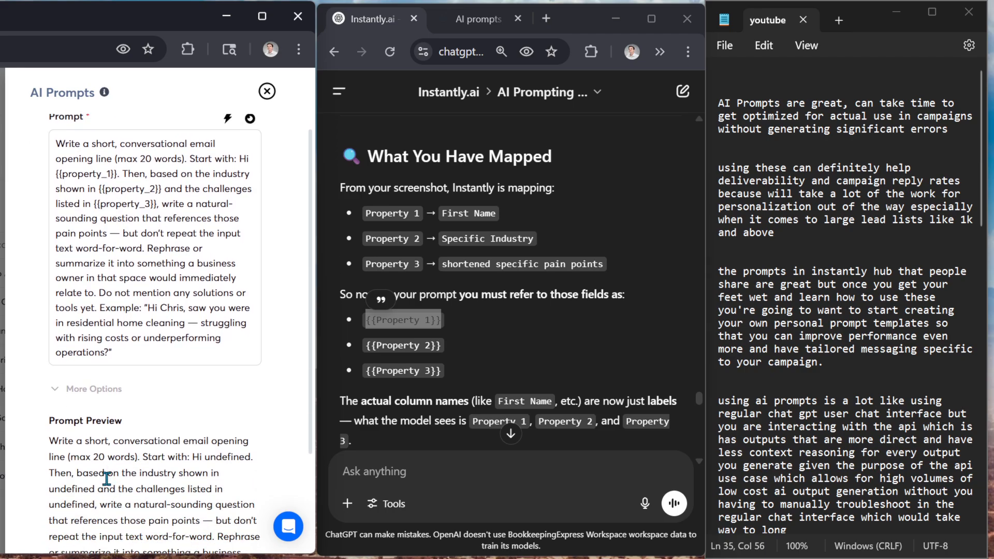
scroll(153, 414, up, 2)
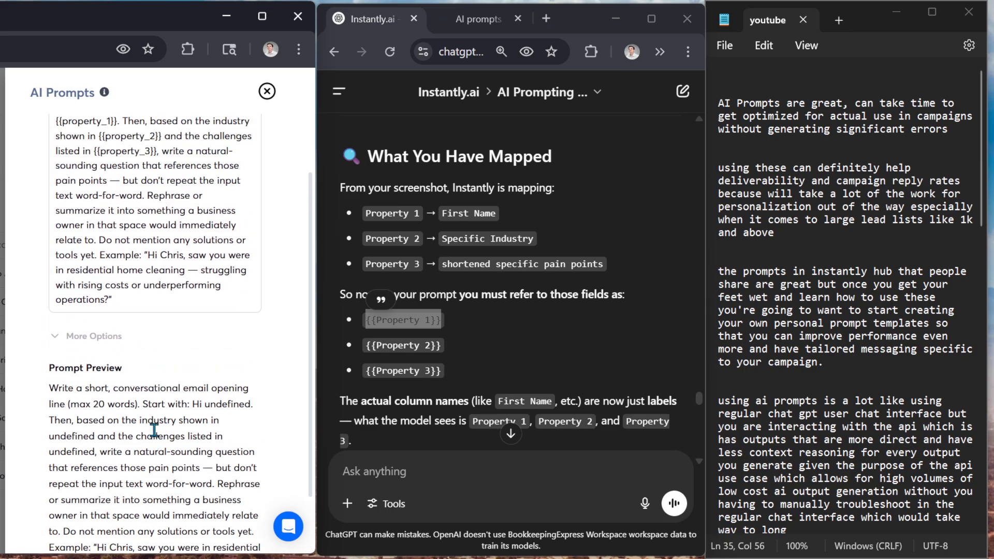
scroll(153, 430, up, 5)
scroll(147, 435, down, 7)
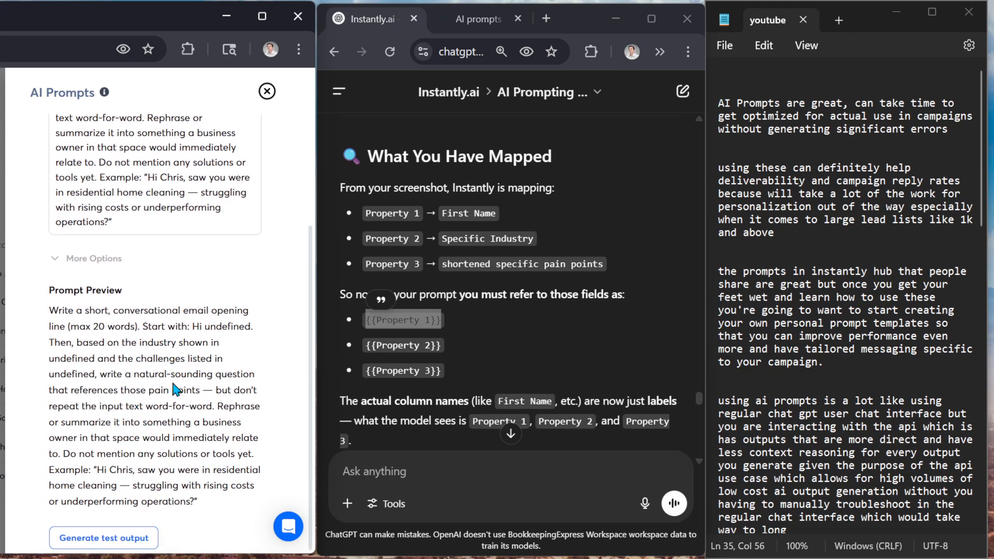
scroll(172, 365, up, 2)
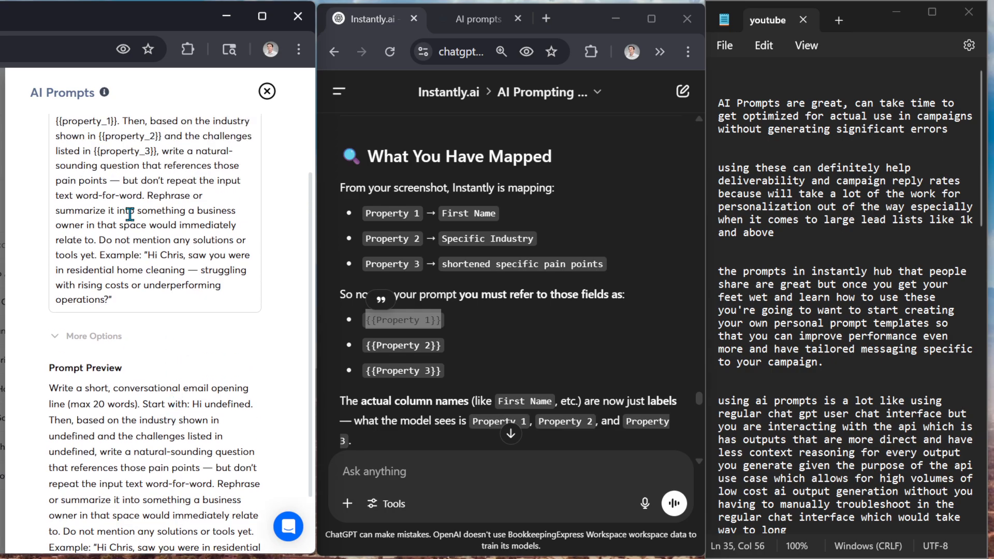
scroll(130, 214, up, 4)
click(48, 168)
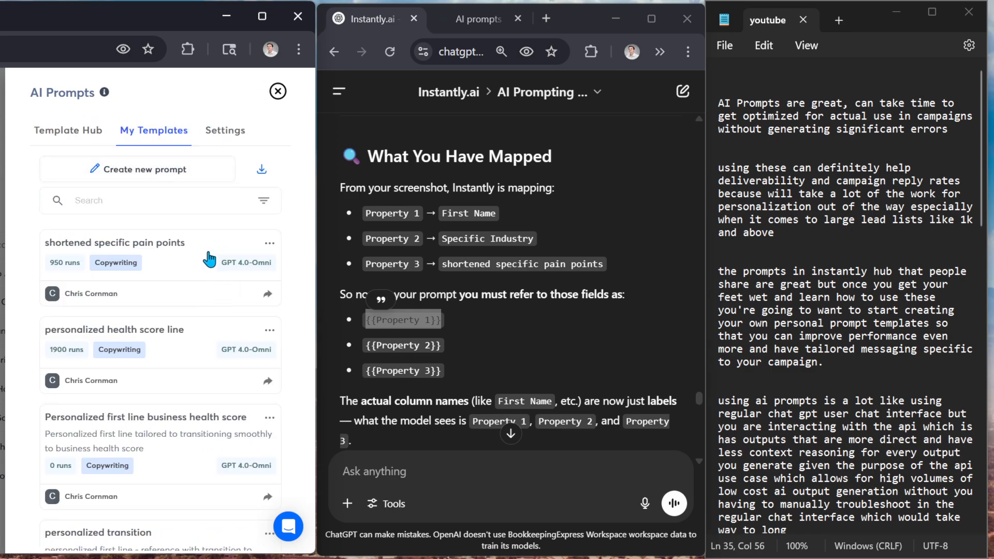
Check the input field of "shortened specific pain points" again and open the "personalized health score line" template for use
click(175, 246)
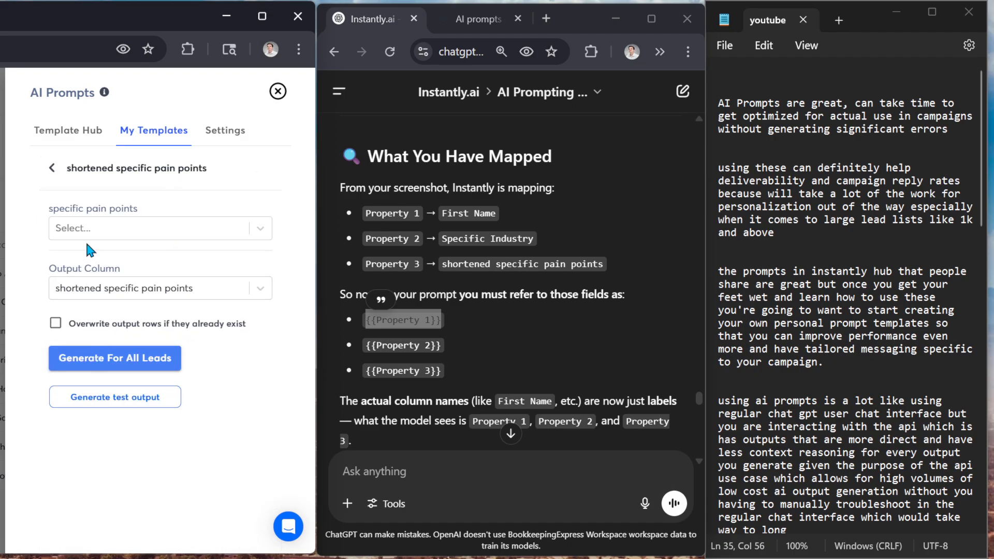
click(52, 168)
click(176, 326)
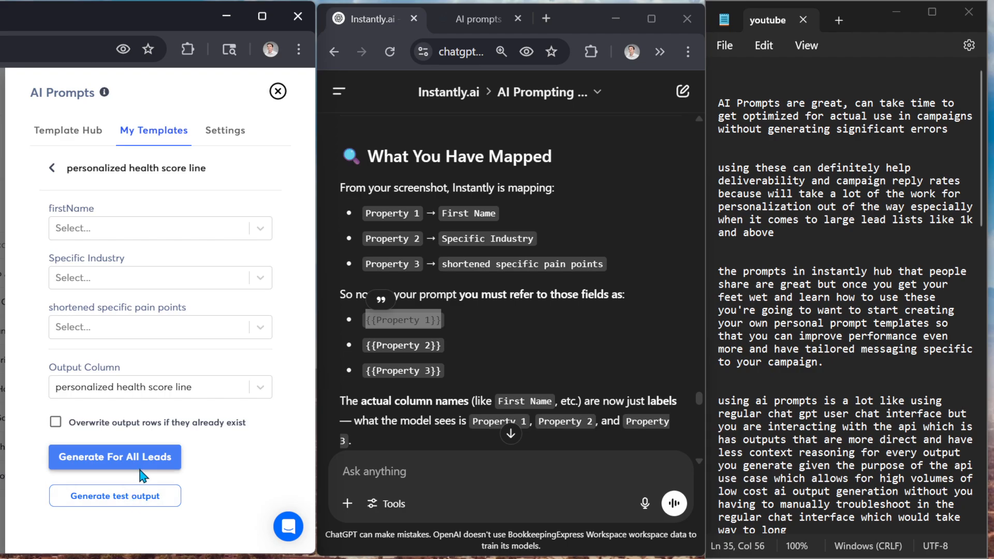
Map the template's three inputs to the firstName, Specific Industry and shortened specific pain points columns
click(188, 228)
click(140, 275)
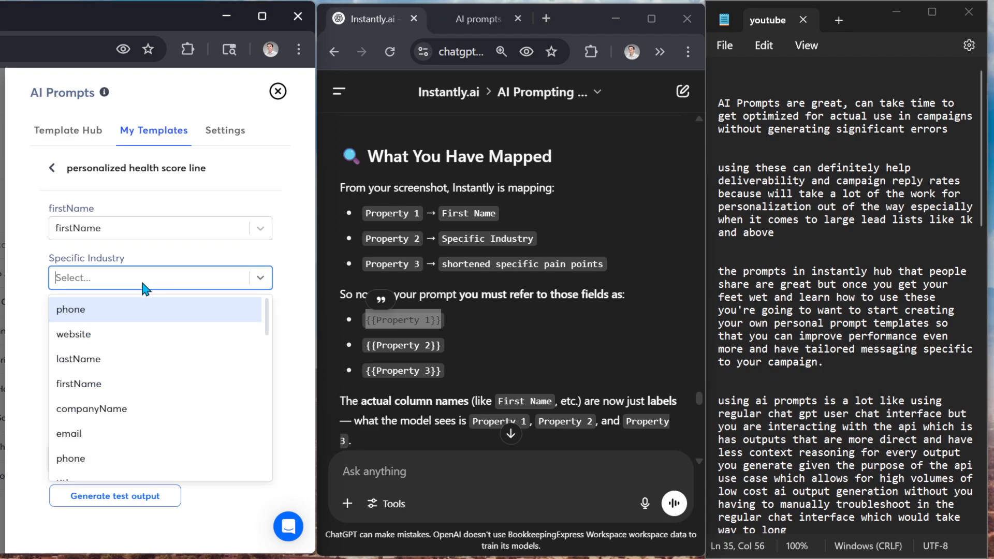
scroll(135, 396, down, 5)
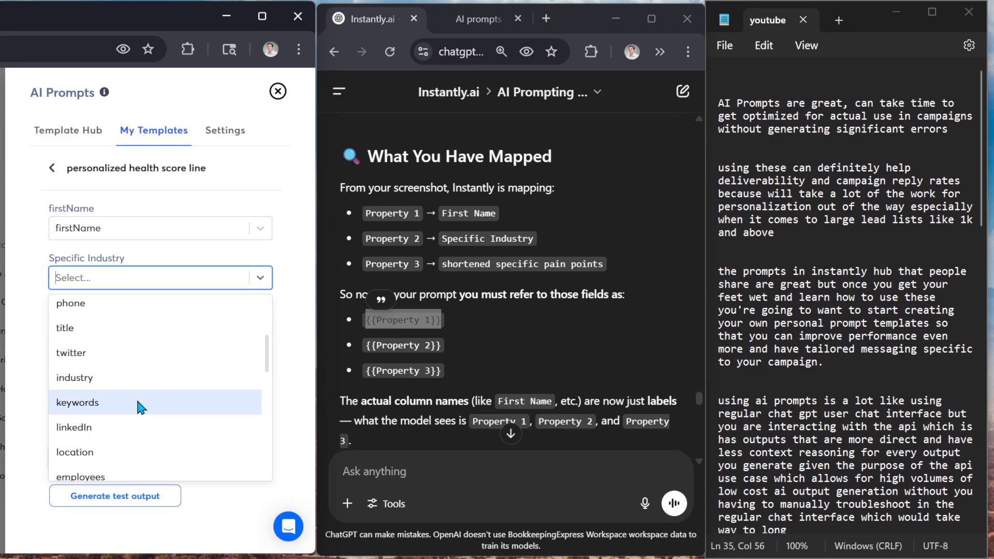
scroll(135, 432, down, 3)
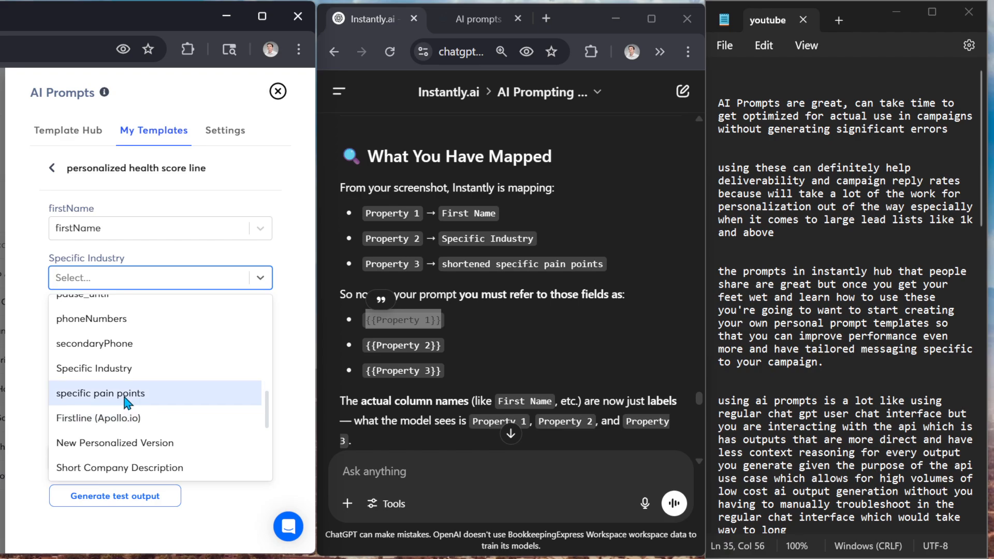
click(114, 365)
click(114, 331)
scroll(124, 409, down, 6)
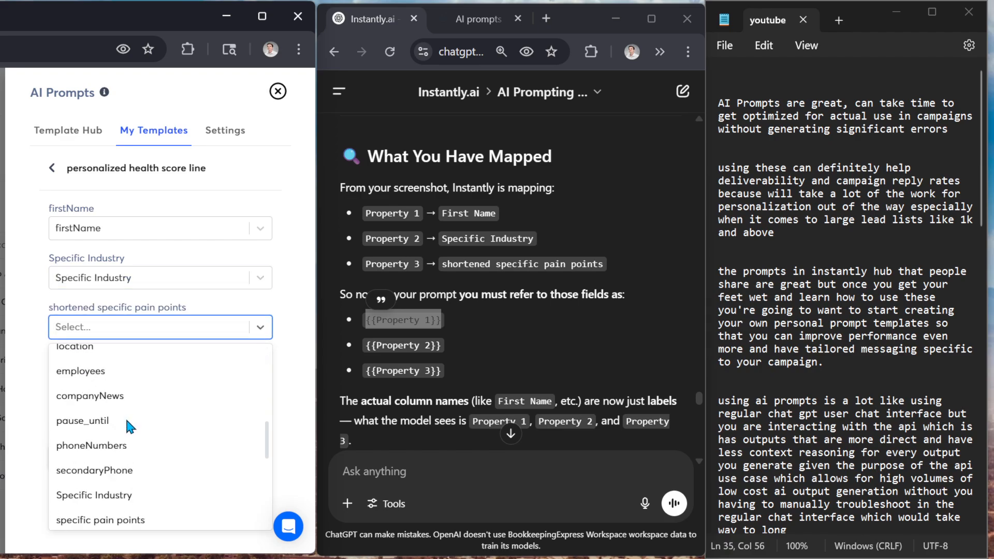
scroll(150, 476, down, 3)
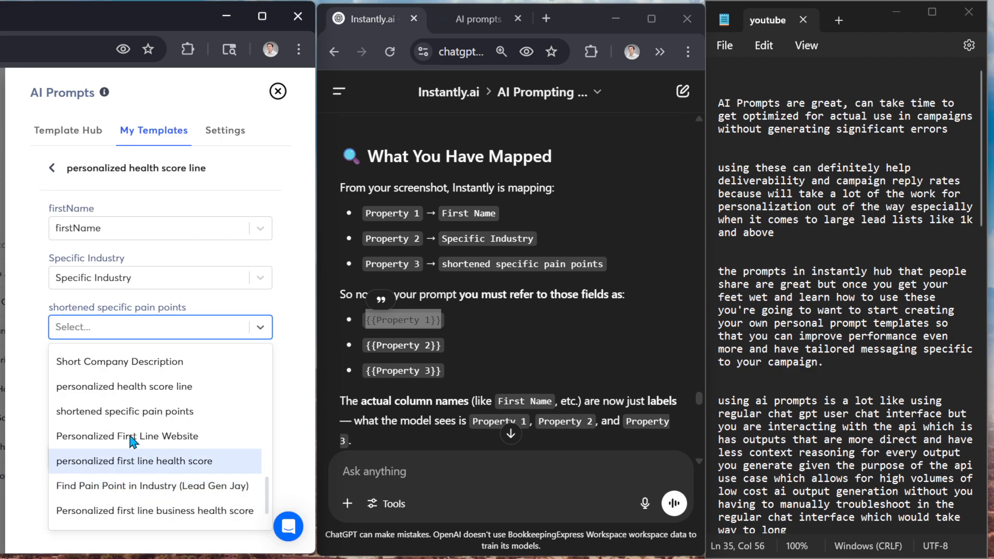
click(140, 415)
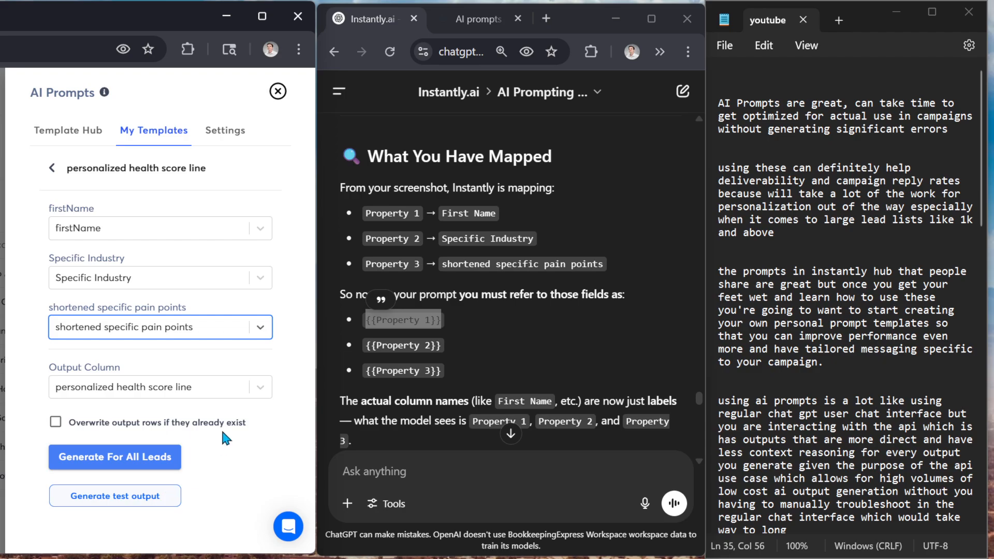
Generate a test output for the "personalized health score line" template and highlight the generated opening line
click(141, 499)
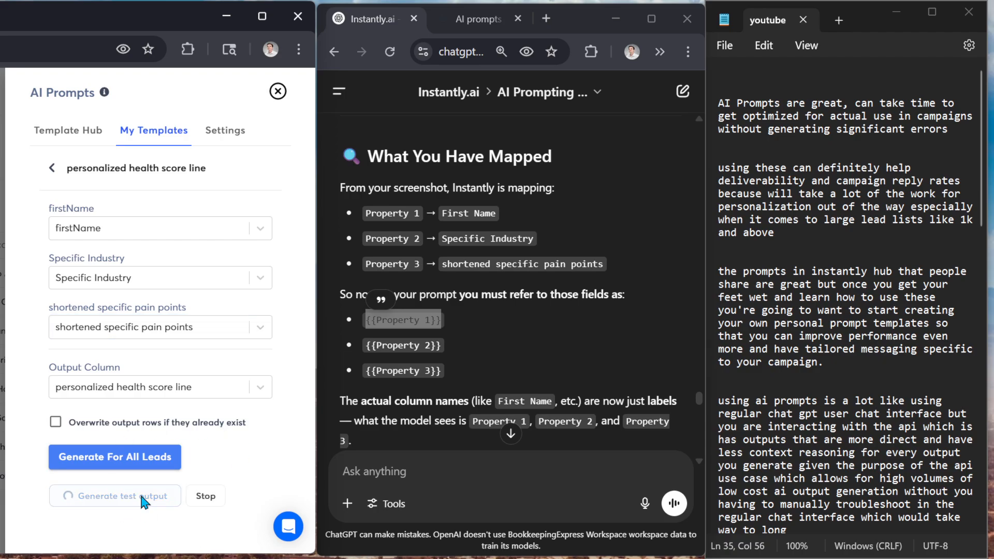
scroll(272, 455, down, 1)
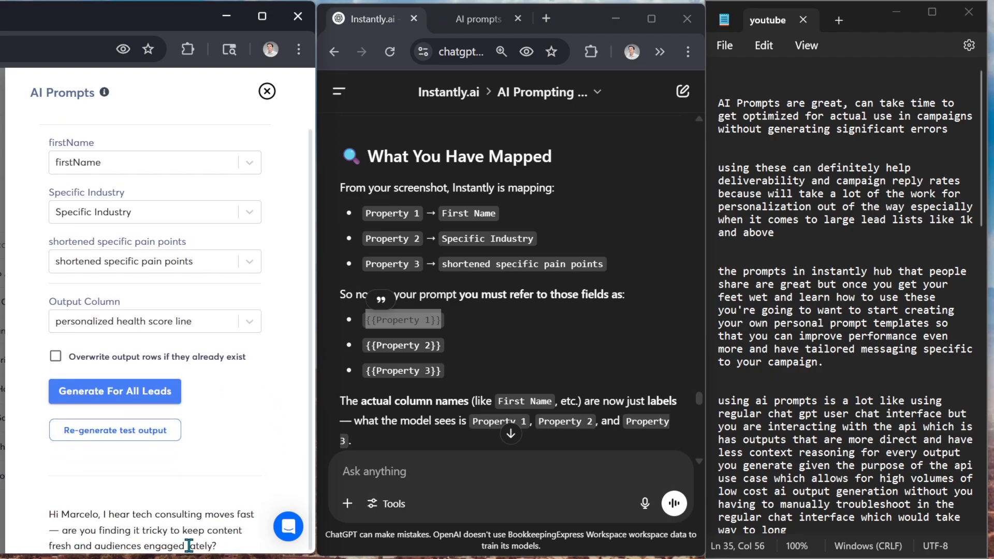
drag(236, 550, 44, 515)
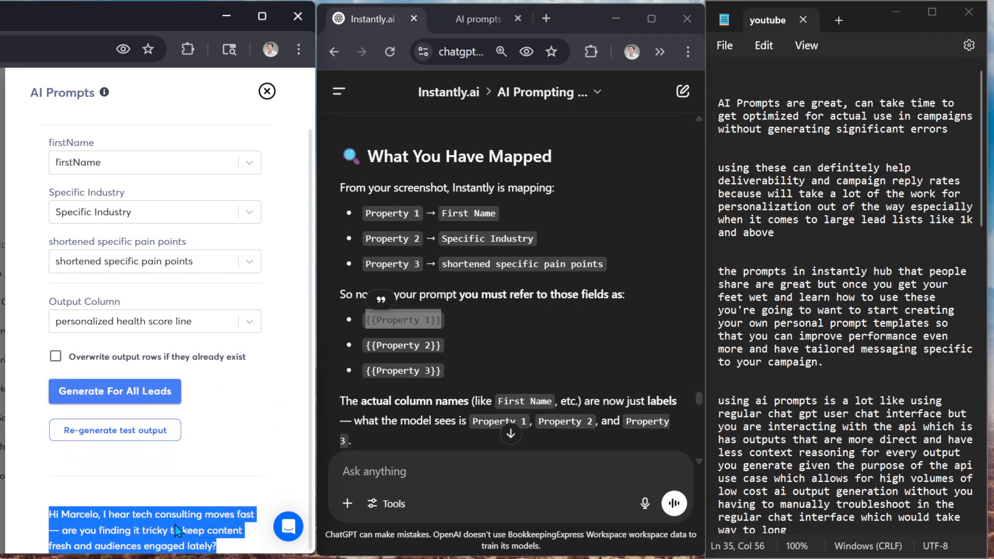
Review the generated opening line against the template's mapped input columns, highlighting the line once more
scroll(164, 365, up, 1)
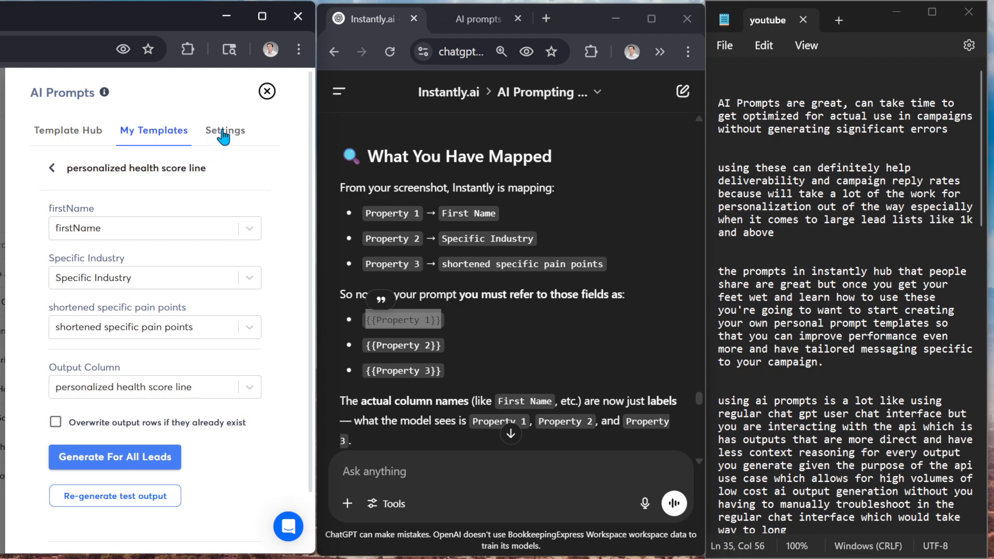
scroll(177, 334, down, 2)
triple_click(152, 530)
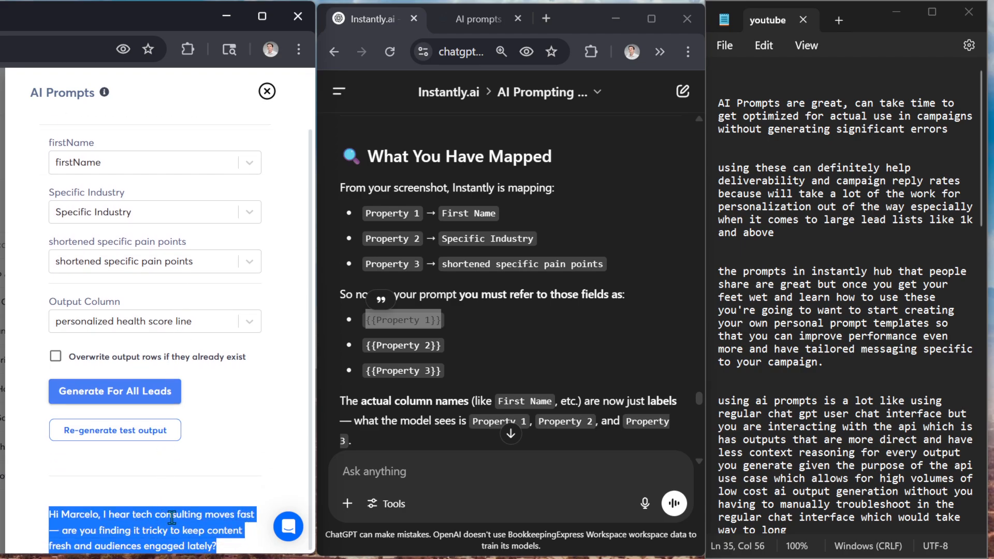
scroll(236, 450, up, 2)
scroll(233, 455, down, 2)
click(262, 353)
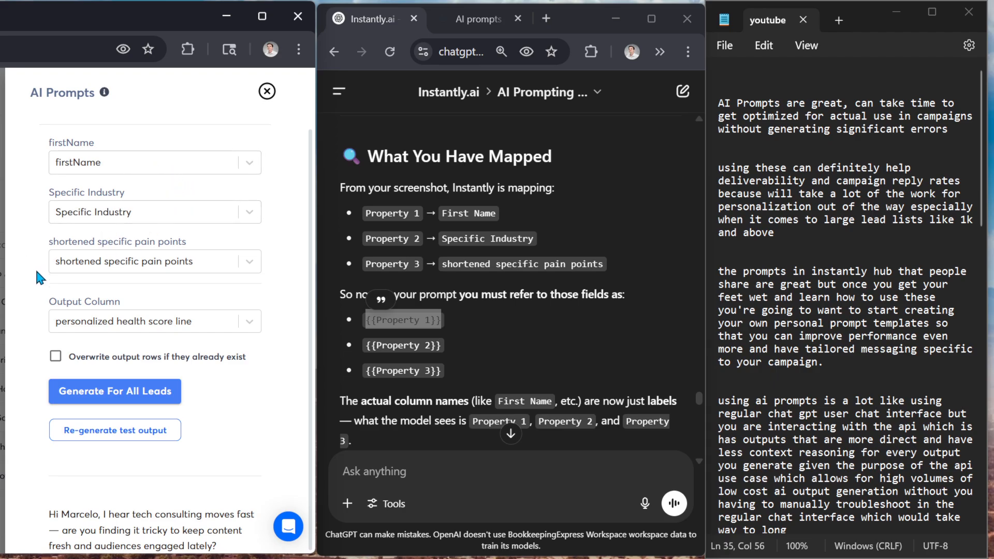
scroll(116, 258, up, 1)
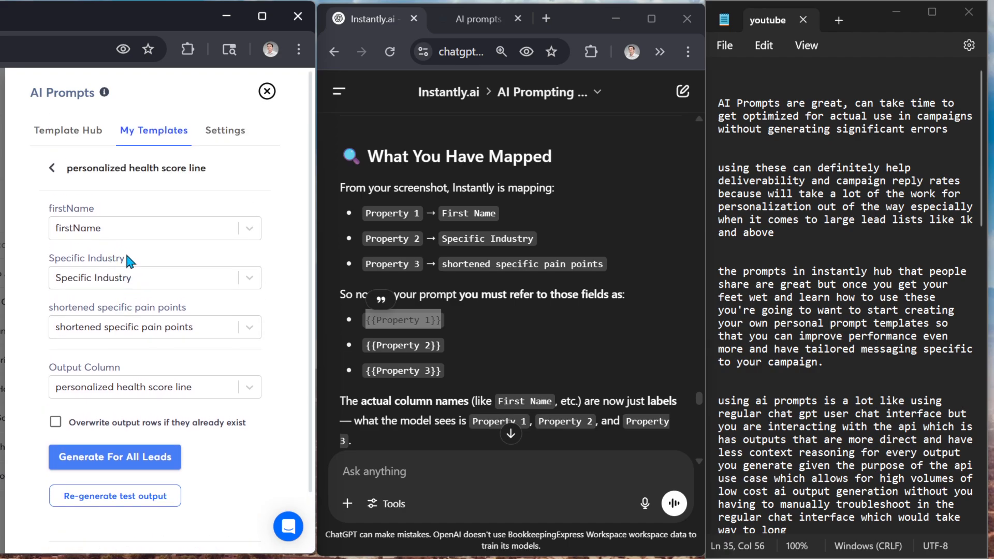